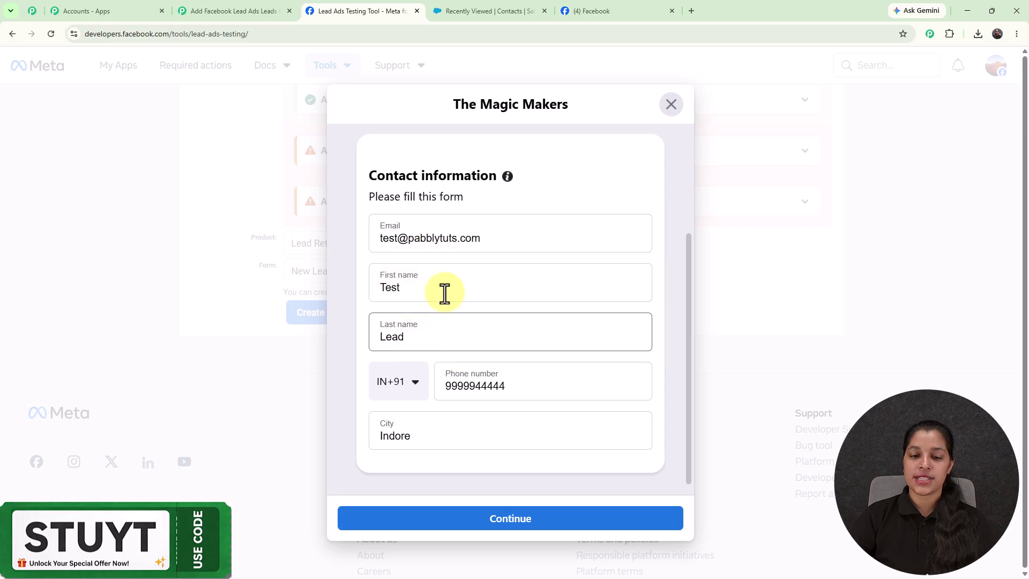
# Step: Submit the completed test lead form for The Magic Makers, then switch to Salesforce and reload the recently viewed contacts list
pyautogui.click(529, 523)
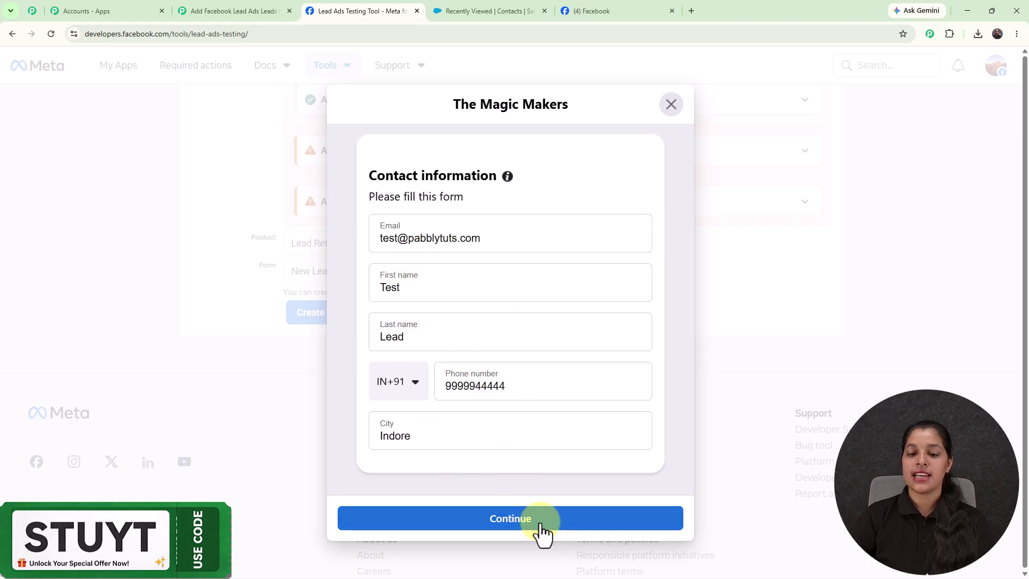
pyautogui.click(538, 456)
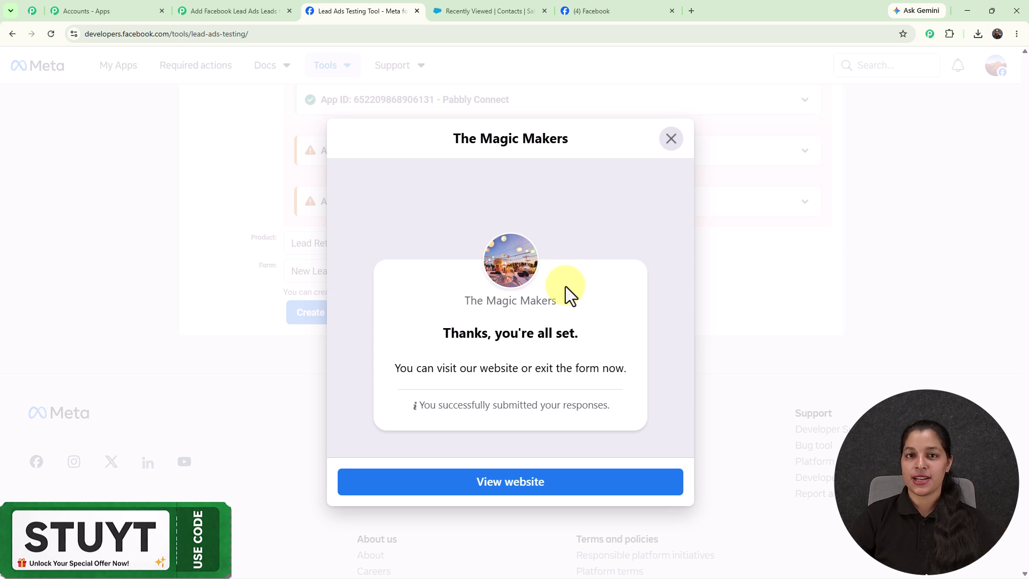
pyautogui.click(459, 11)
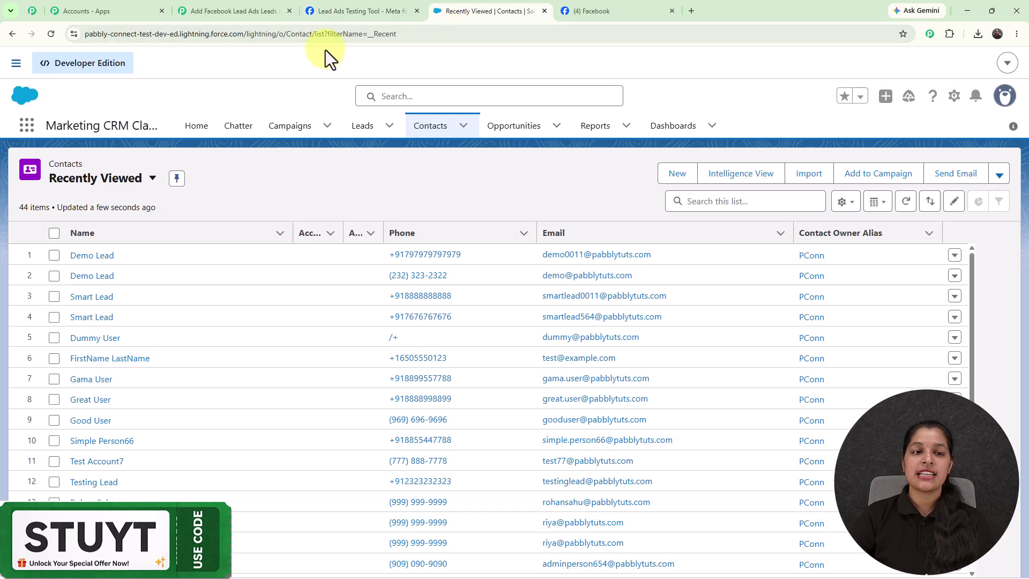
pyautogui.click(50, 33)
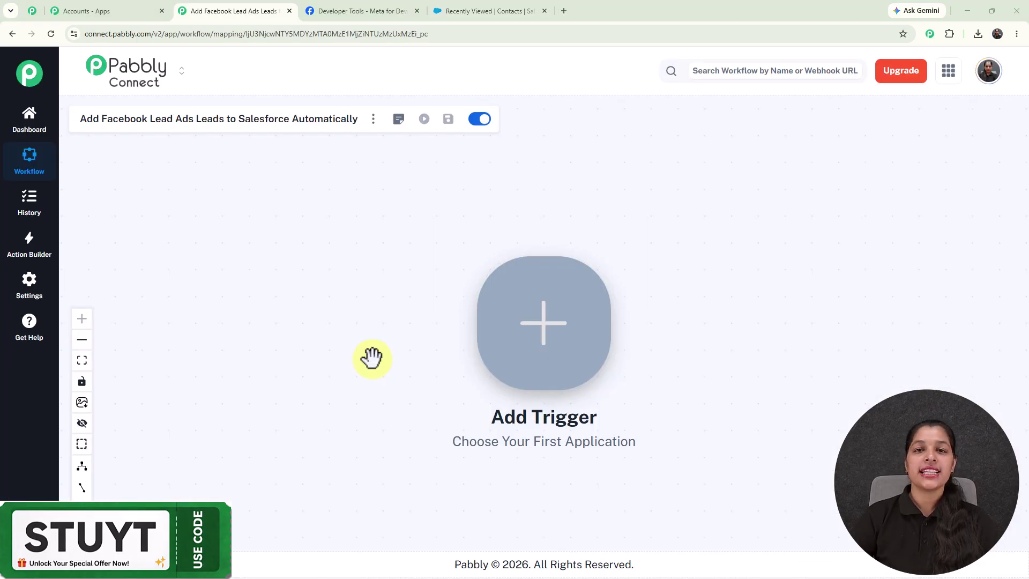
# Step: Open the Pabbly Connect website at pabbly.com/connect in a new browser tab
pyautogui.click(564, 11)
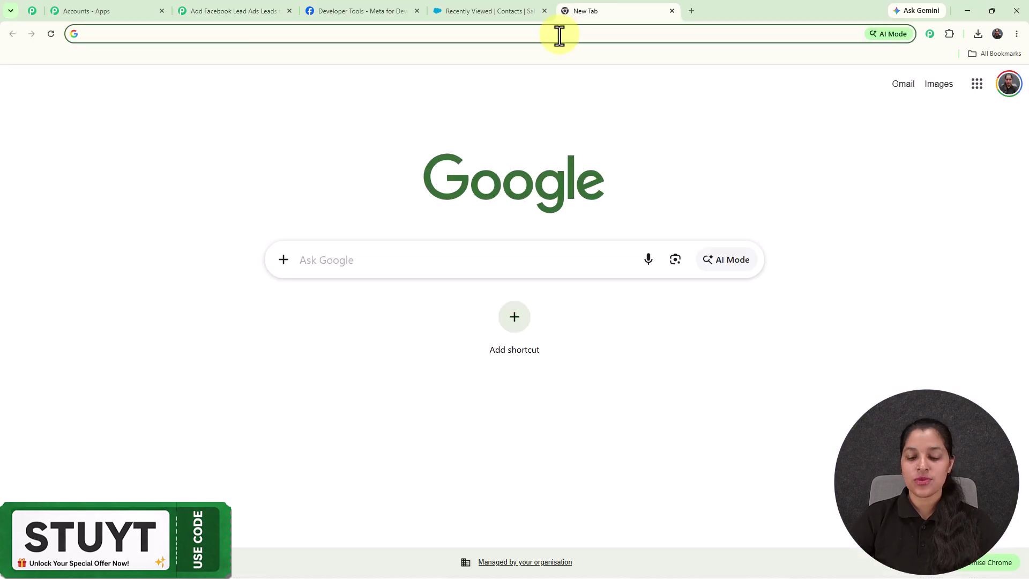
pyautogui.write('pabbly.com/connect')
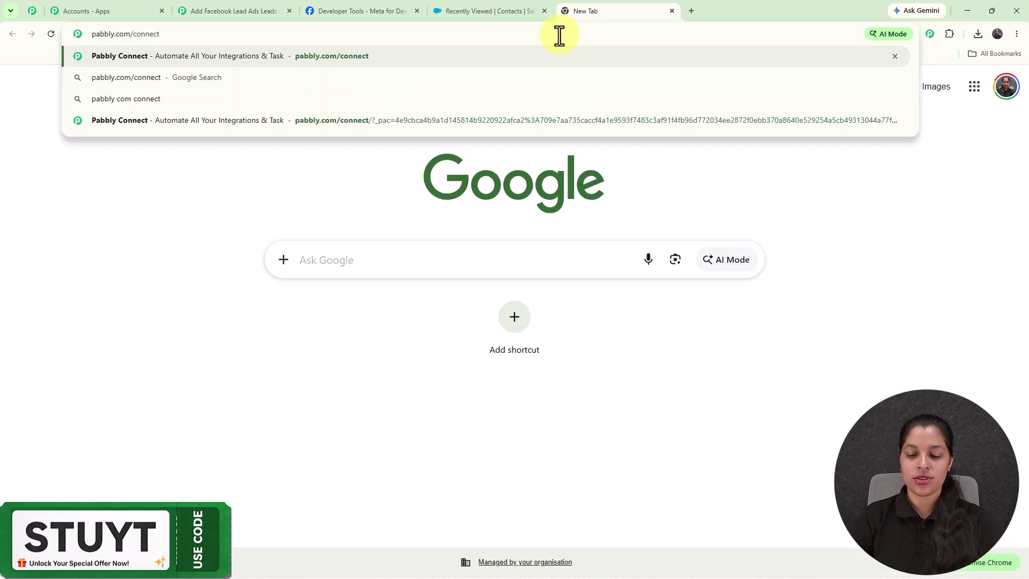
pyautogui.press('Return')
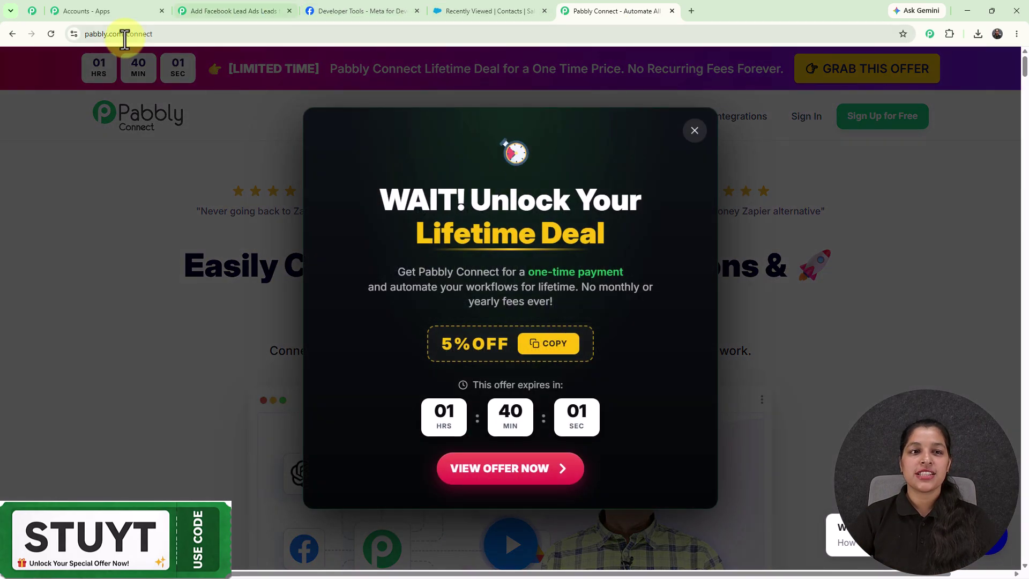
# Step: Return to the Pabbly Connect workflow and add a Facebook Lead Ads trigger with the New Lead Instant event
pyautogui.click(224, 12)
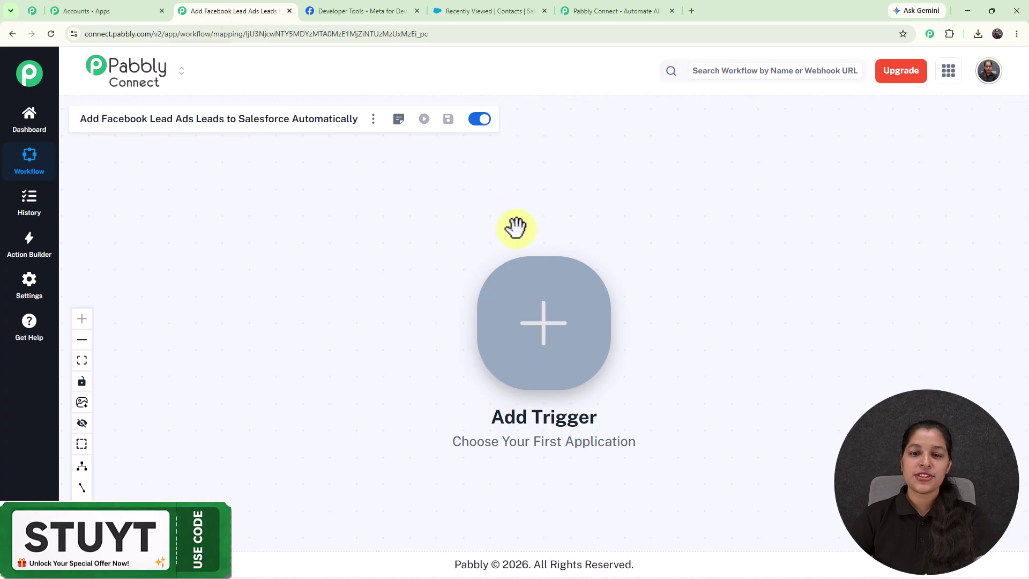
pyautogui.click(561, 370)
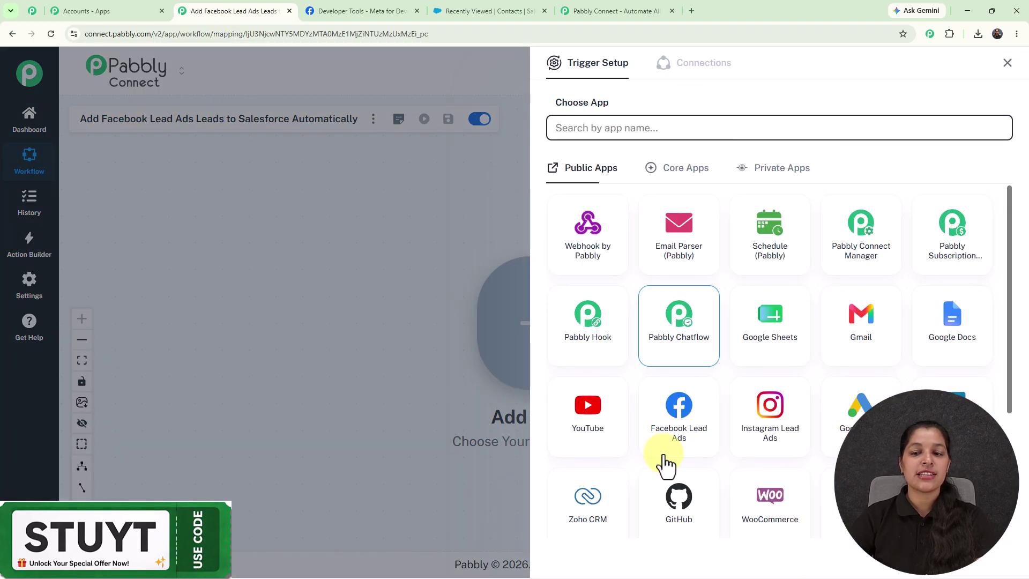
pyautogui.click(665, 440)
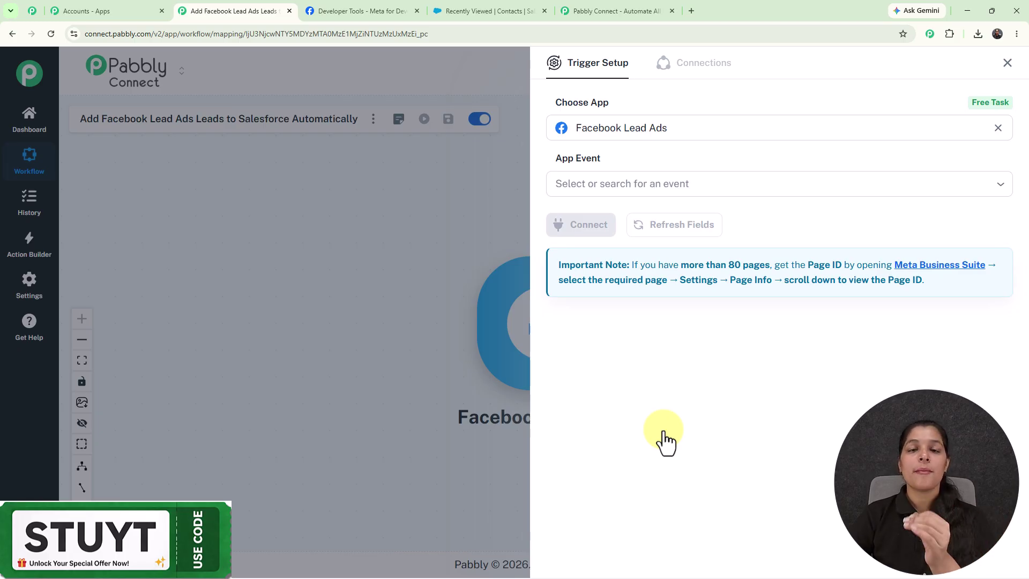
pyautogui.click(630, 181)
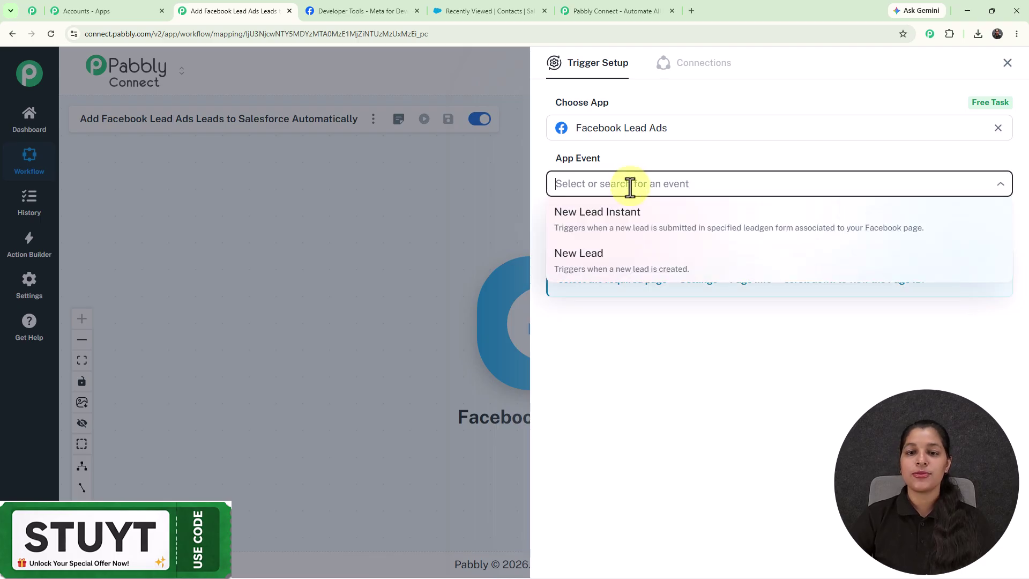
pyautogui.click(630, 228)
# Step: Create a new Facebook Lead Ads connection for the trigger and authorize it with the logged-in Facebook account
pyautogui.click(585, 240)
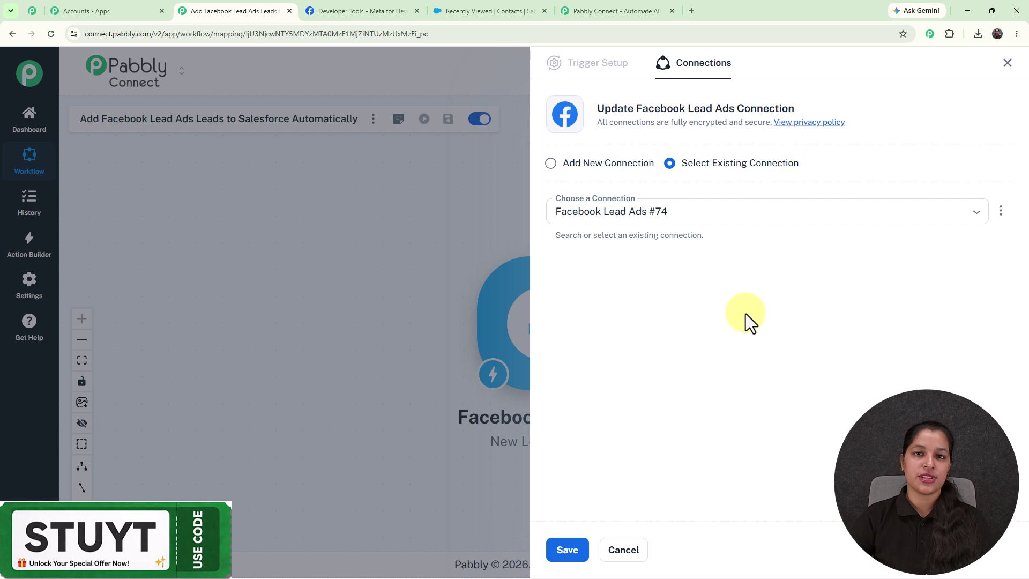
pyautogui.click(546, 166)
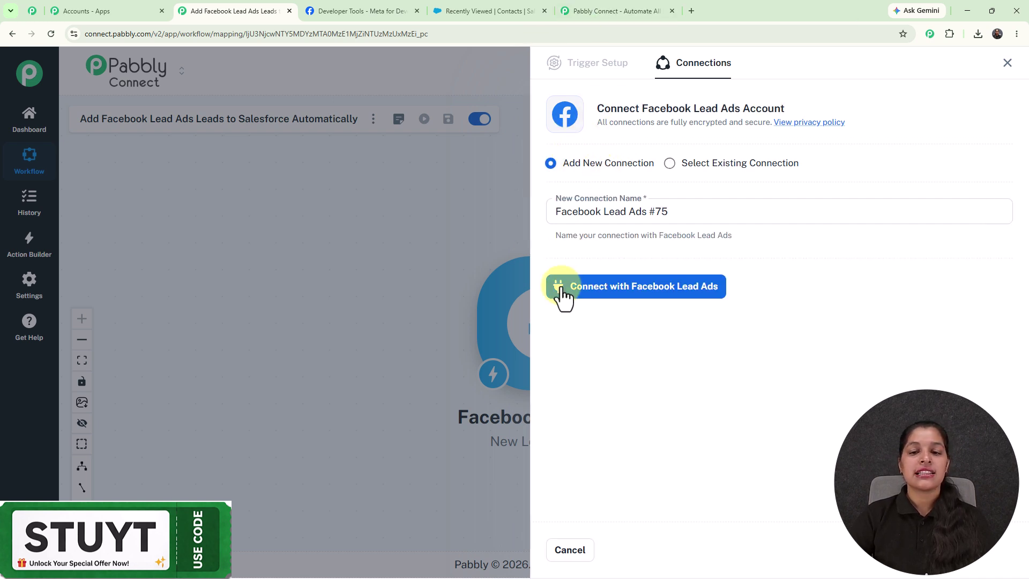
pyautogui.click(585, 290)
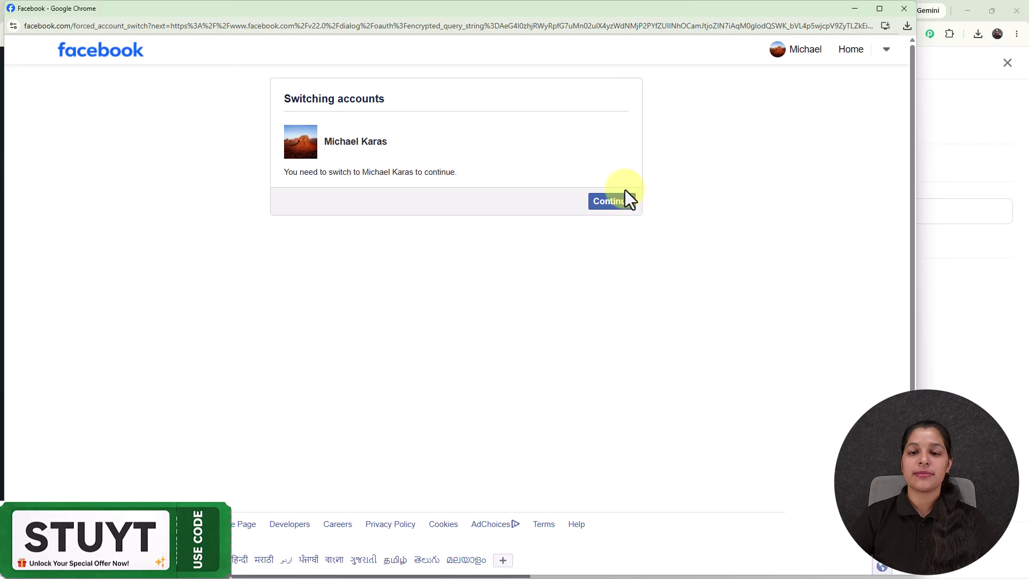
pyautogui.click(623, 201)
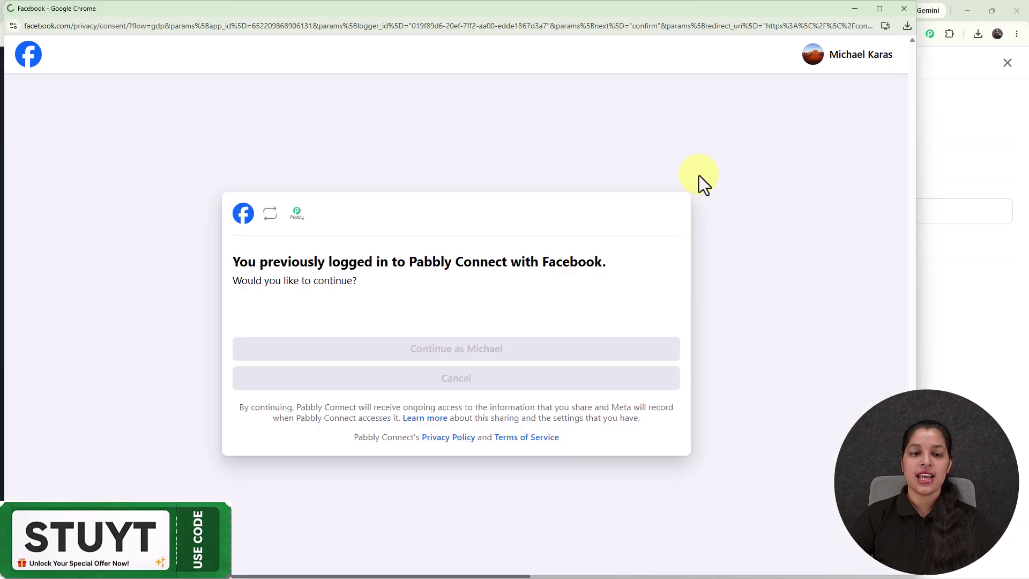
pyautogui.click(449, 351)
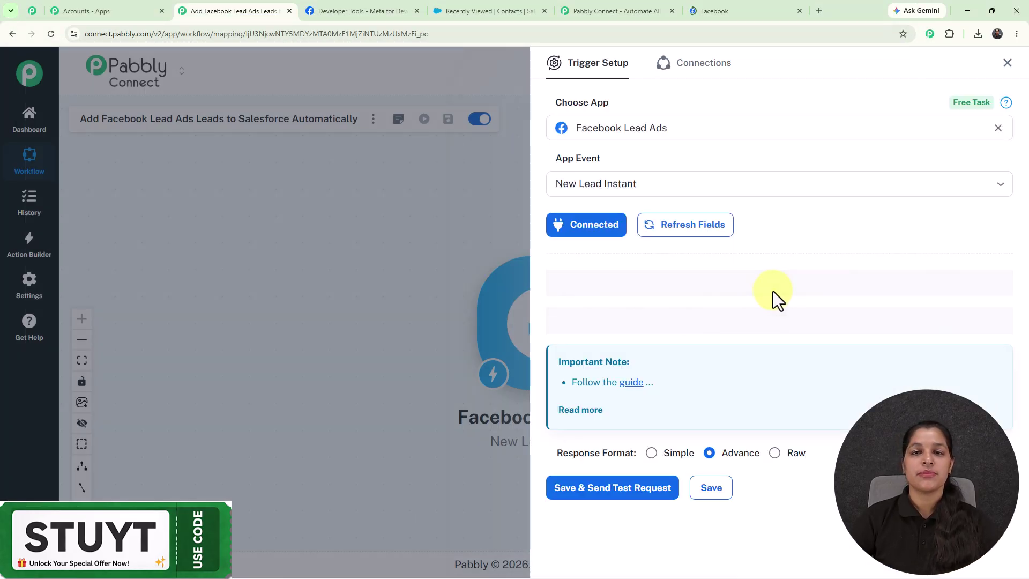
# Step: Switch the Facebook profile to The Magic Makers and view its page
pyautogui.click(712, 4)
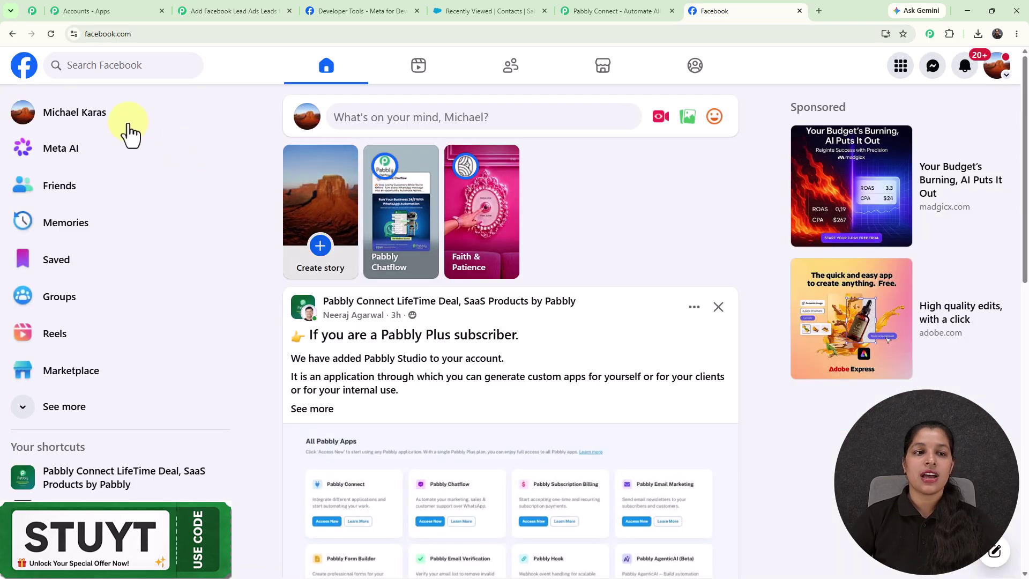
pyautogui.click(997, 73)
pyautogui.click(896, 164)
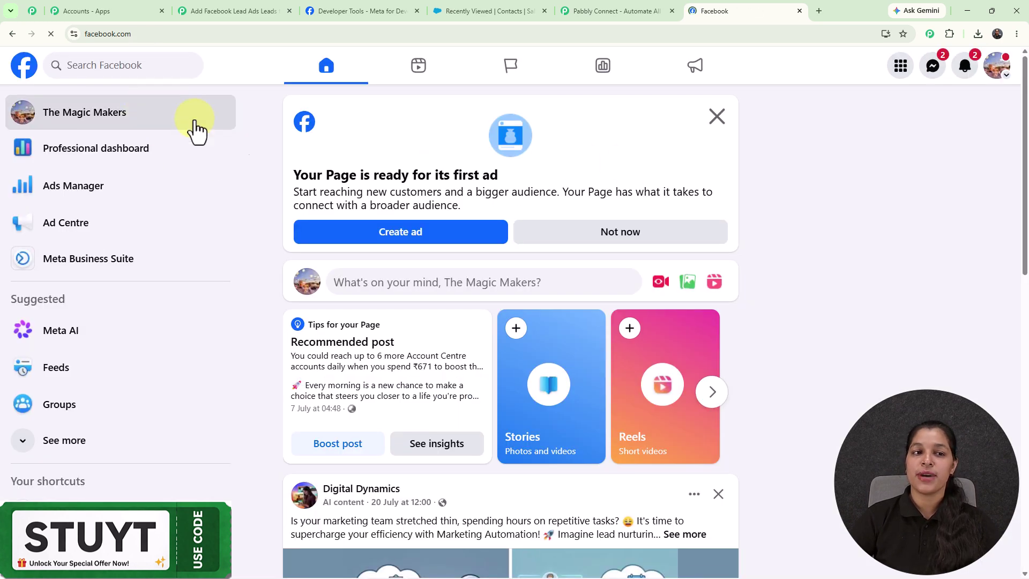
pyautogui.click(145, 117)
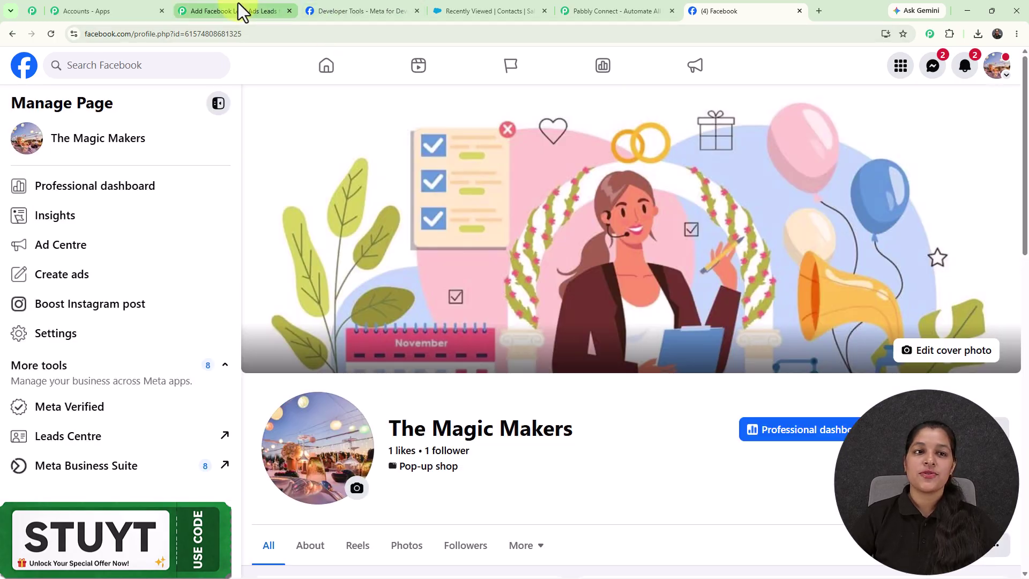
# Step: In the workflow trigger, set the page name to The Magic Makers and the lead gen form to New Leads
pyautogui.click(239, 7)
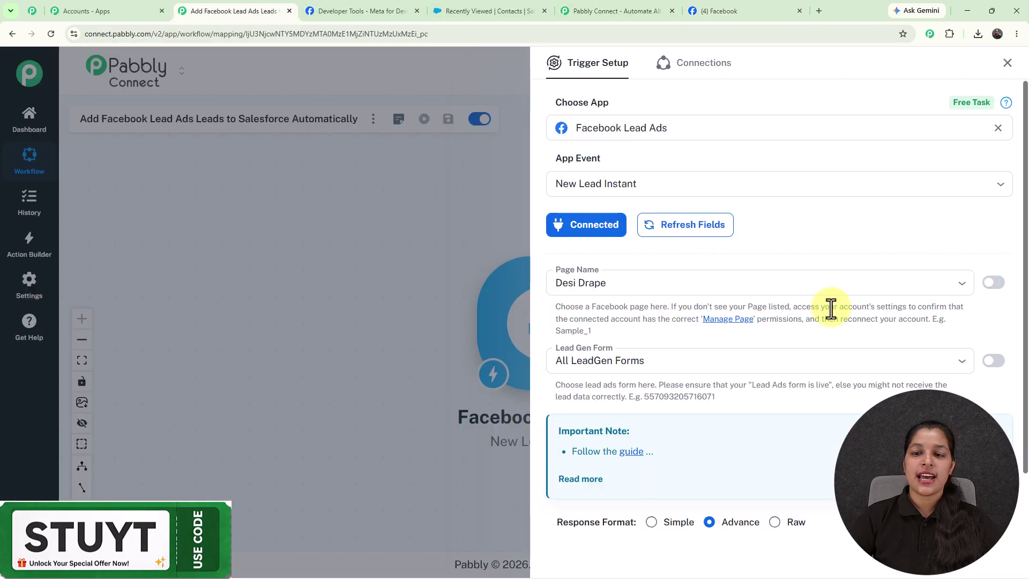
pyautogui.click(860, 281)
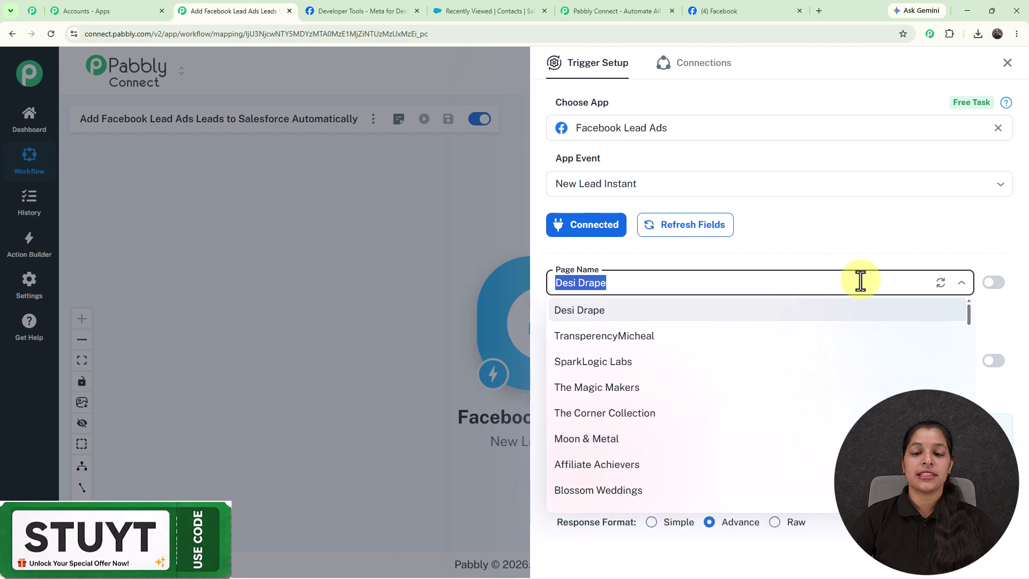
pyautogui.click(594, 388)
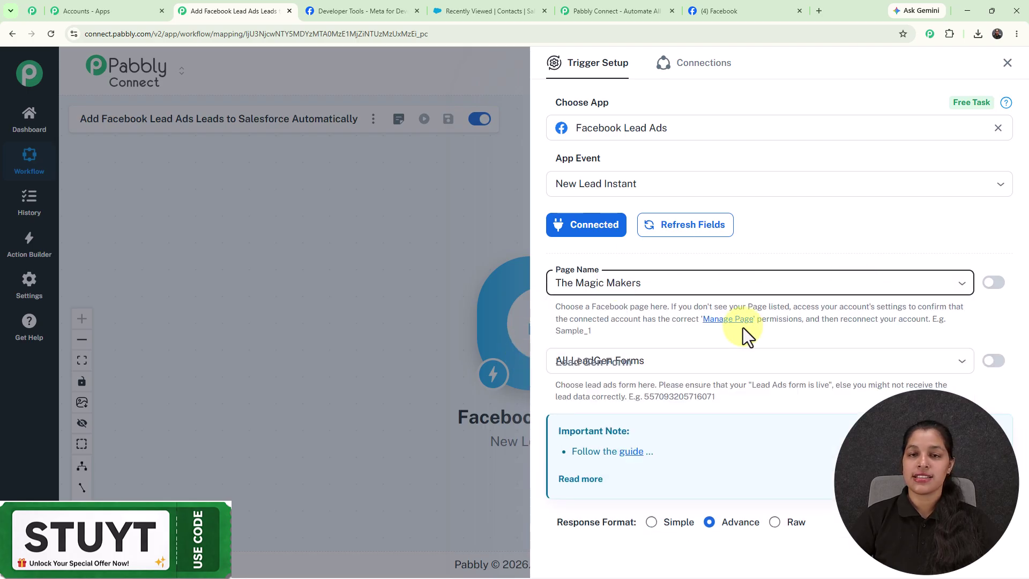
pyautogui.click(708, 360)
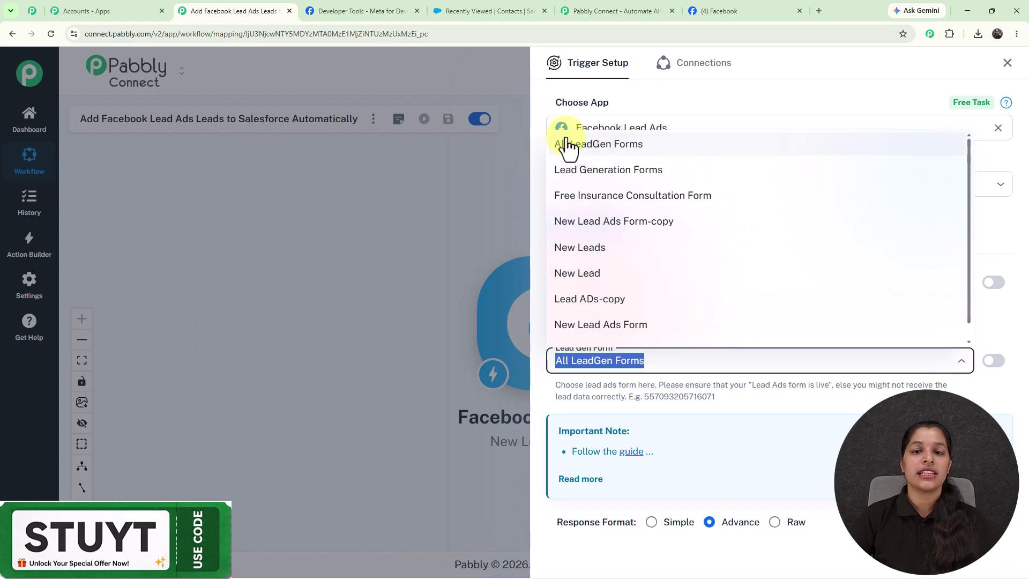
pyautogui.click(579, 249)
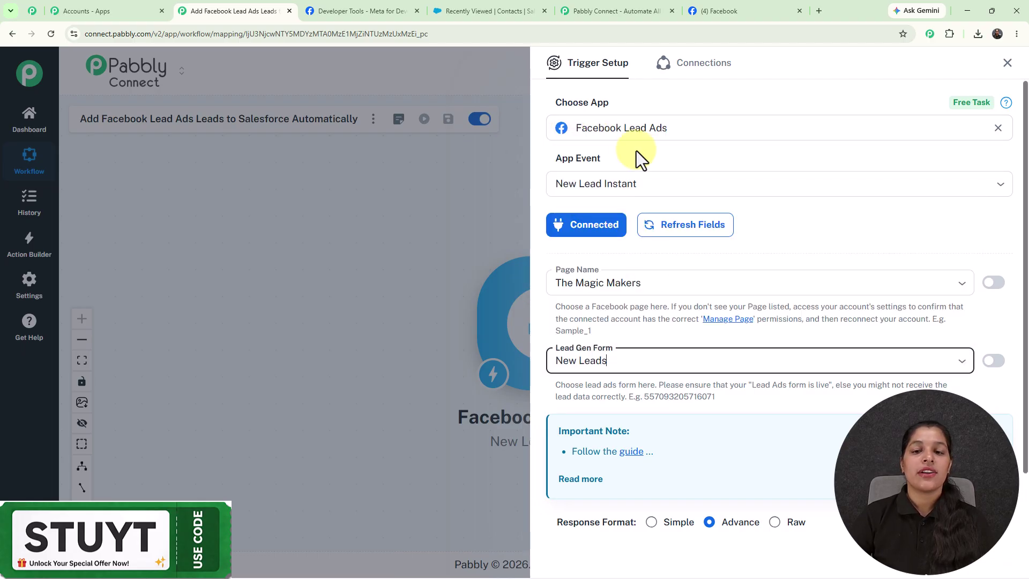
# Step: Set the trigger's response format to Simple, then save it and send a test request
pyautogui.scroll(-2, 665, 402)
pyautogui.click(652, 449)
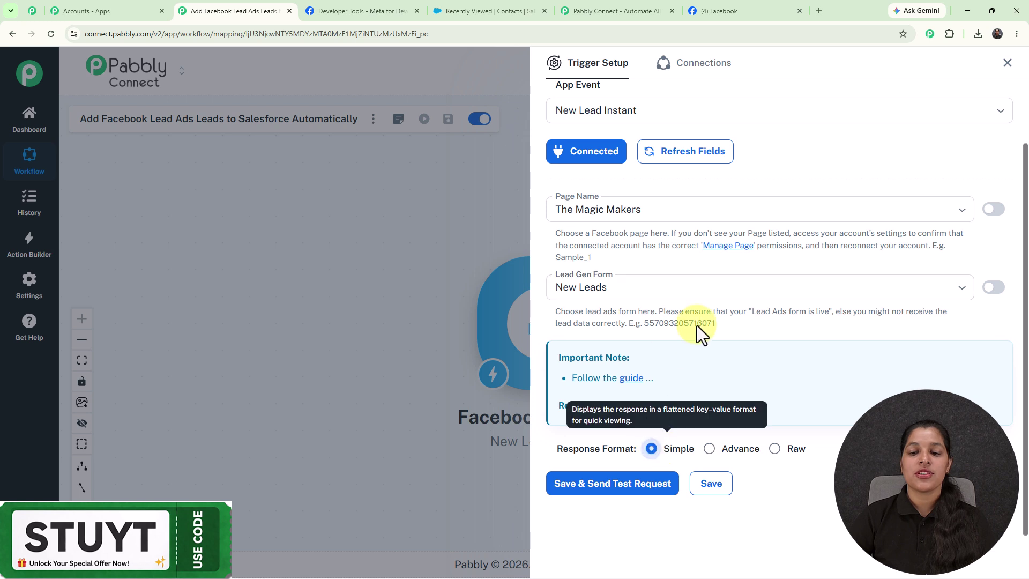
pyautogui.click(607, 489)
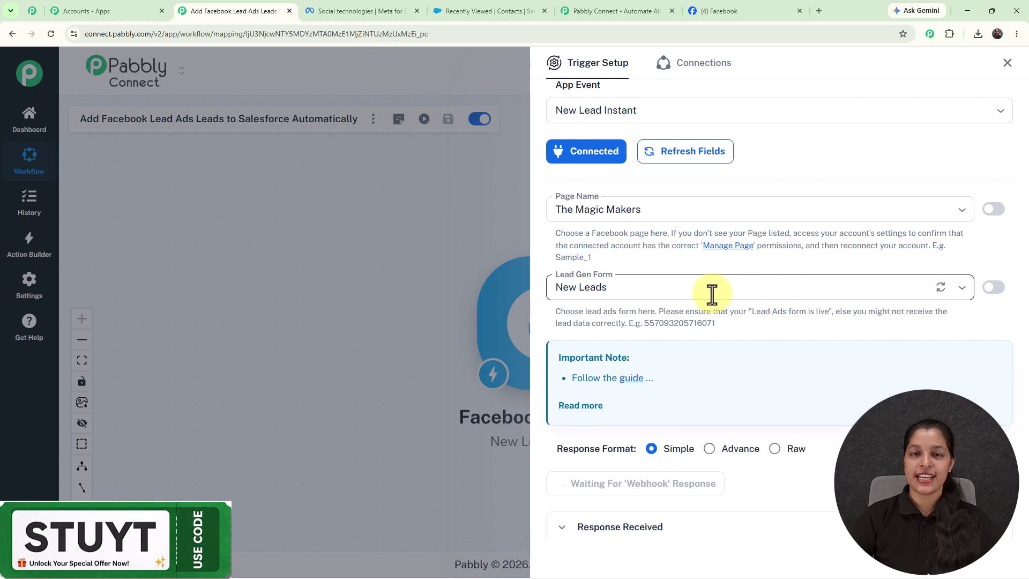
# Step: Open the Lead Ads Testing Tool from Meta's developer tools and select The Magic Makers as the page
pyautogui.click(346, 8)
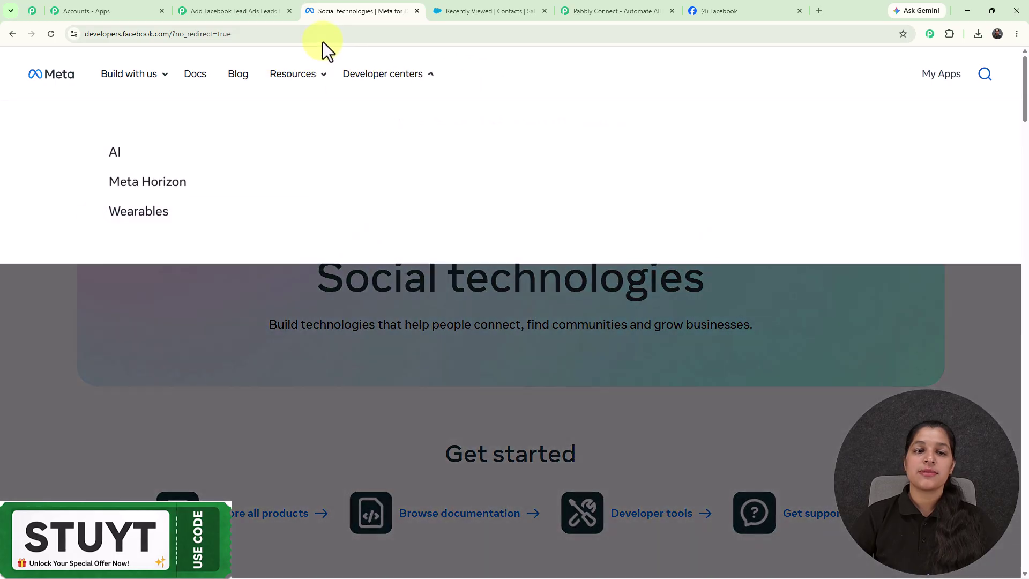
pyautogui.moveTo(294, 78)
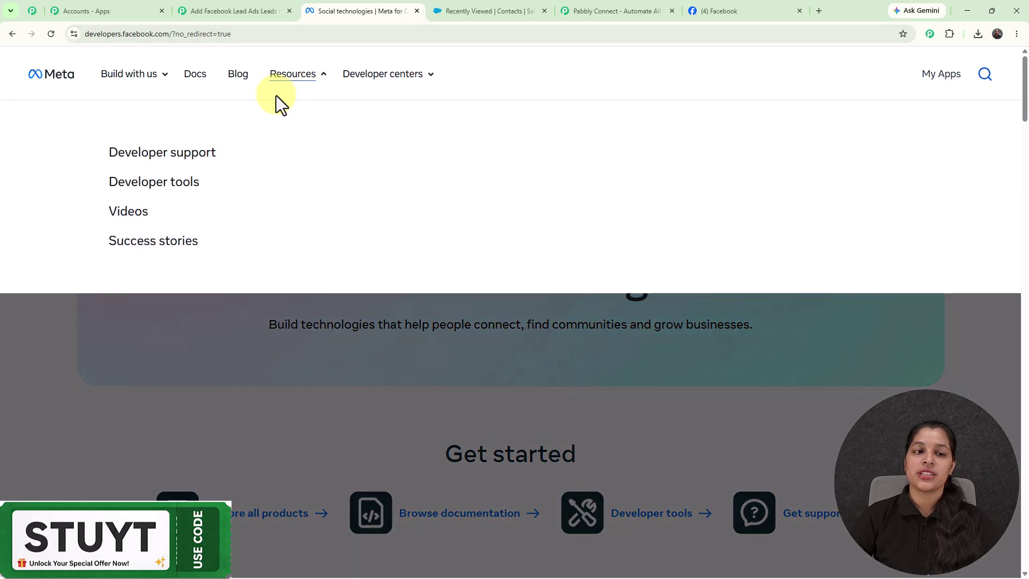
pyautogui.click(183, 183)
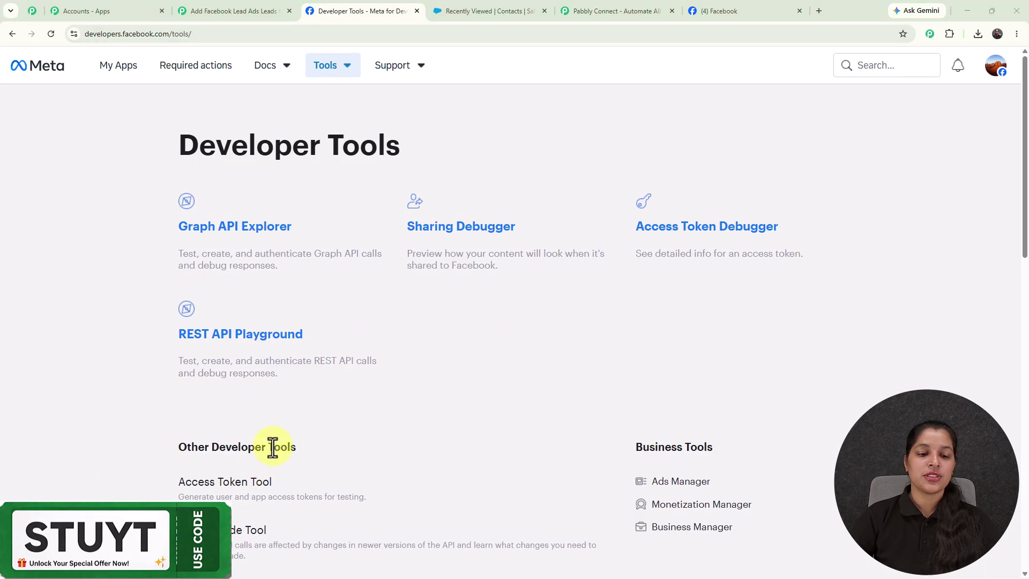
pyautogui.scroll(-10, 270, 453)
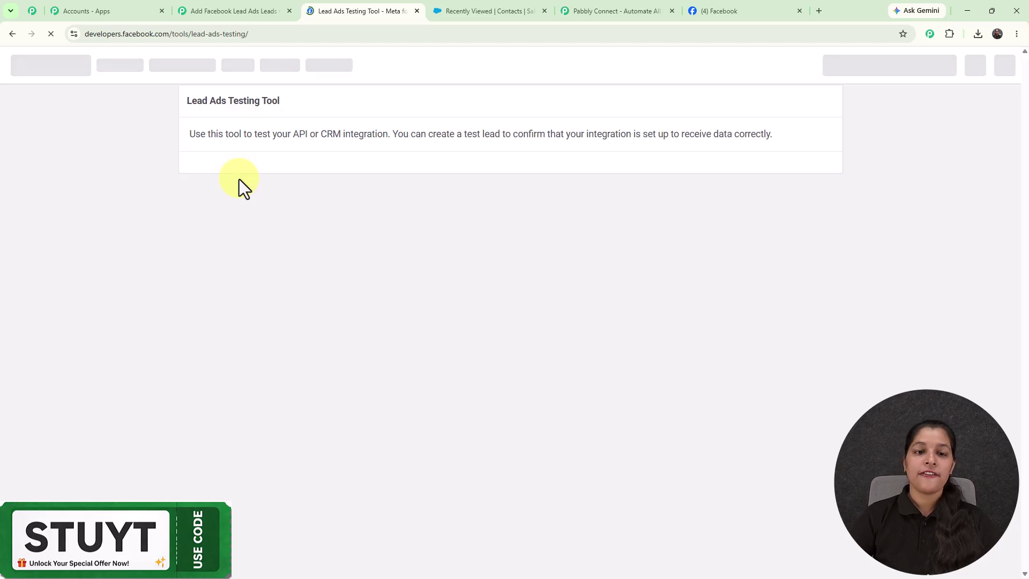
pyautogui.click(371, 180)
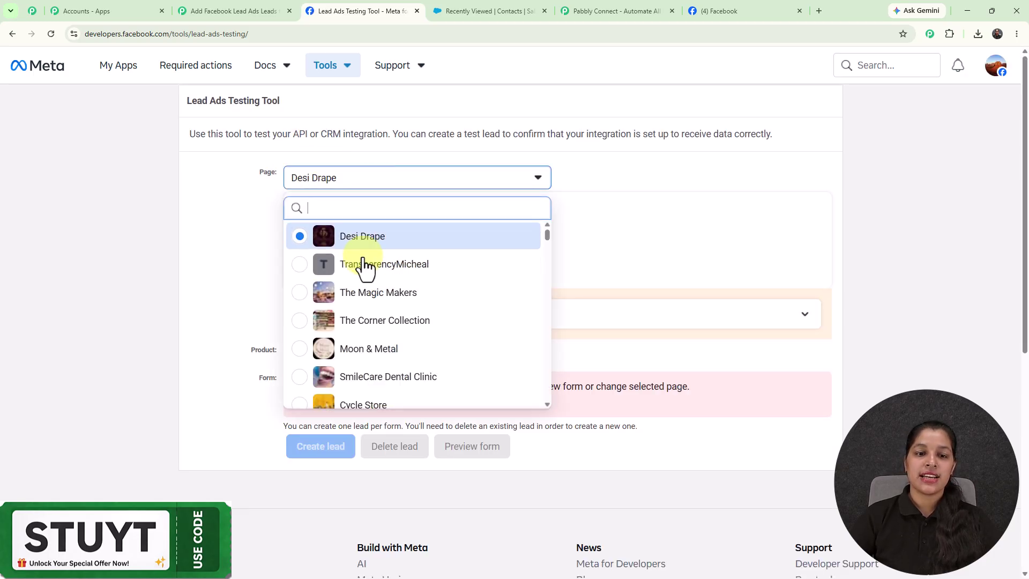
pyautogui.click(363, 292)
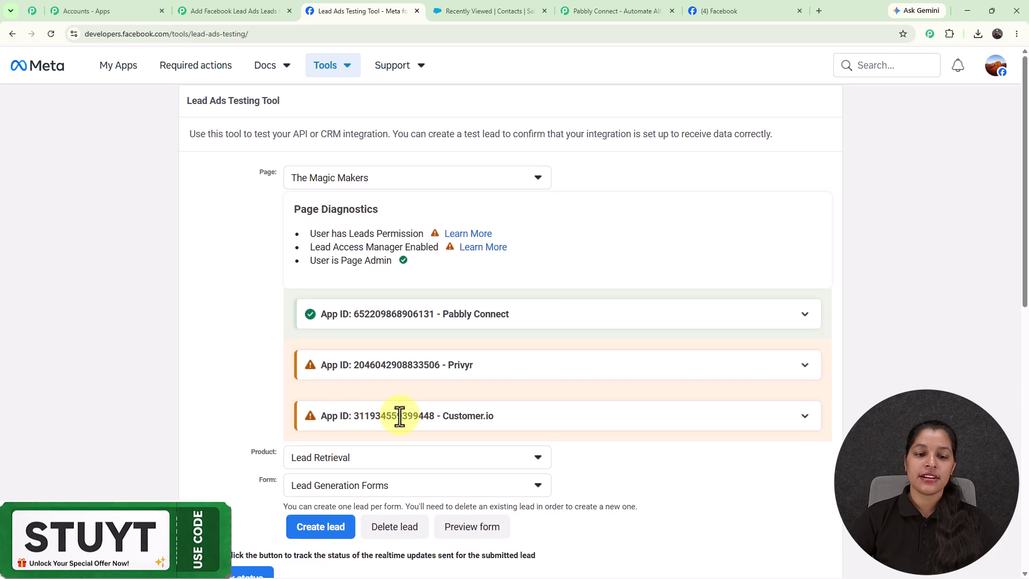
# Step: Choose the New Leads form in the testing tool and delete its existing test lead
pyautogui.scroll(-3, 401, 359)
pyautogui.click(389, 328)
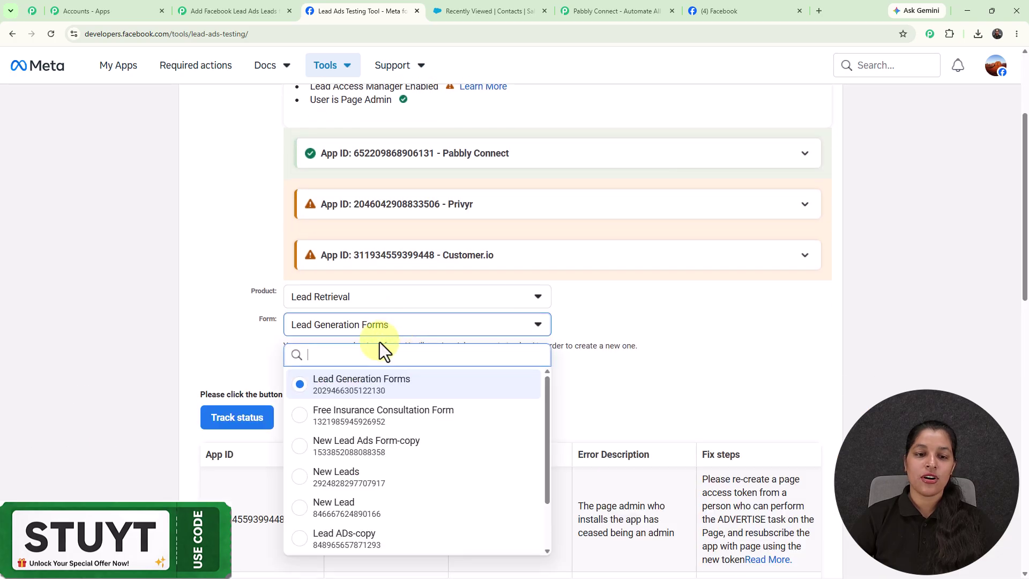
pyautogui.click(341, 478)
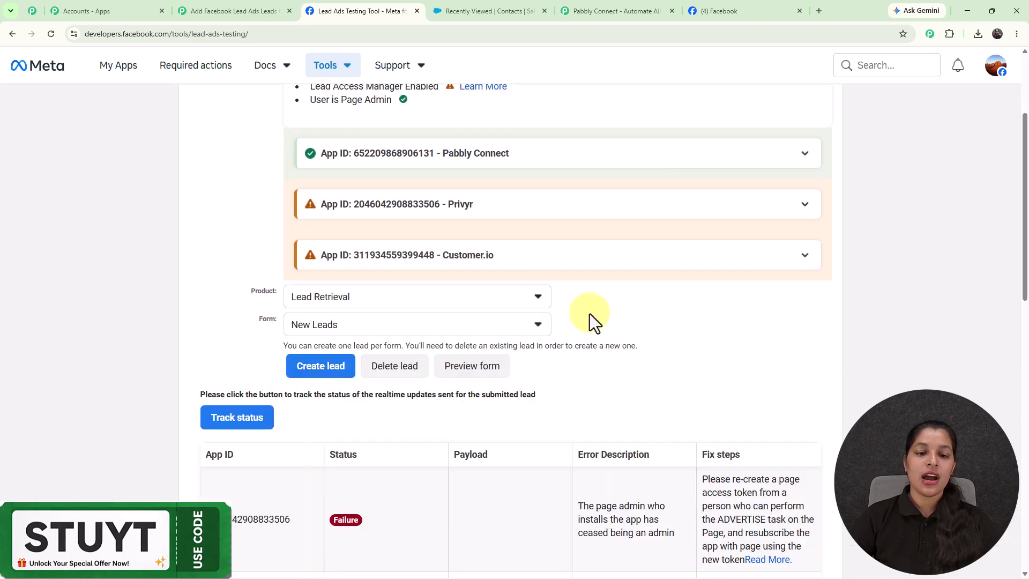
pyautogui.scroll(-4, 590, 313)
pyautogui.click(387, 157)
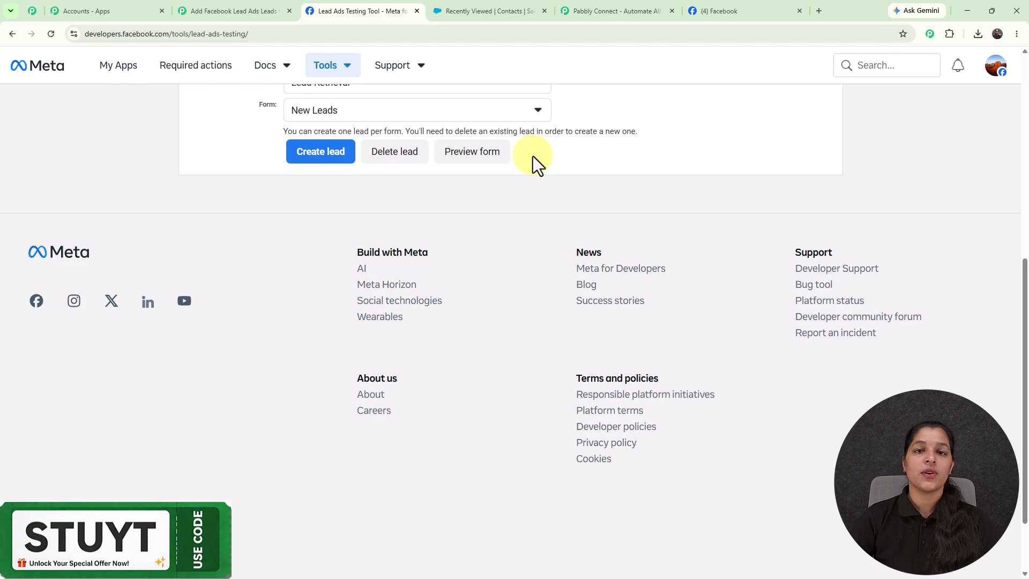
# Step: Preview the New Leads form and fill in the sample lead's email, first name, last name, phone number and the city Indore
pyautogui.scroll(8, 532, 156)
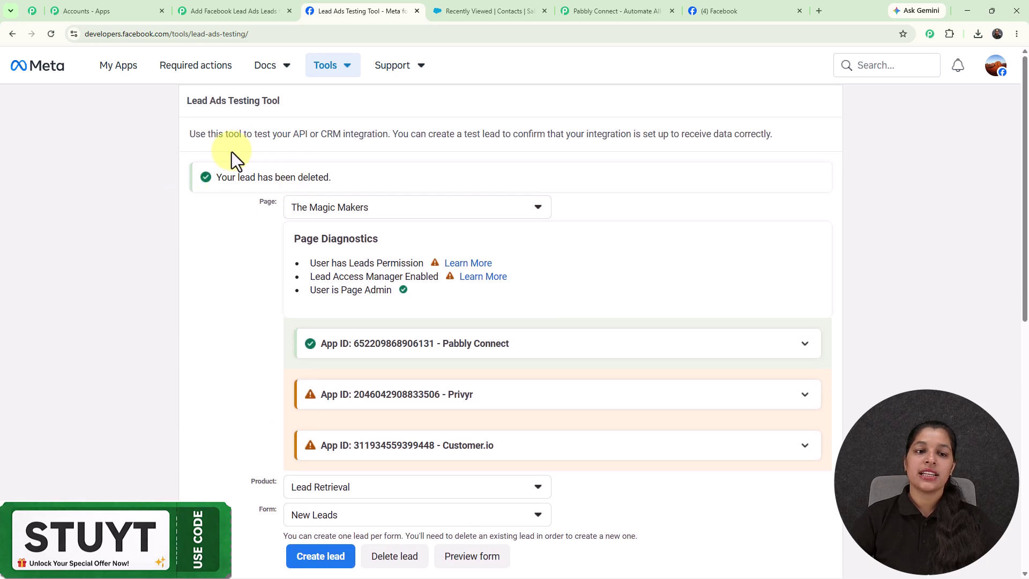
pyautogui.scroll(-4, 327, 230)
pyautogui.click(471, 343)
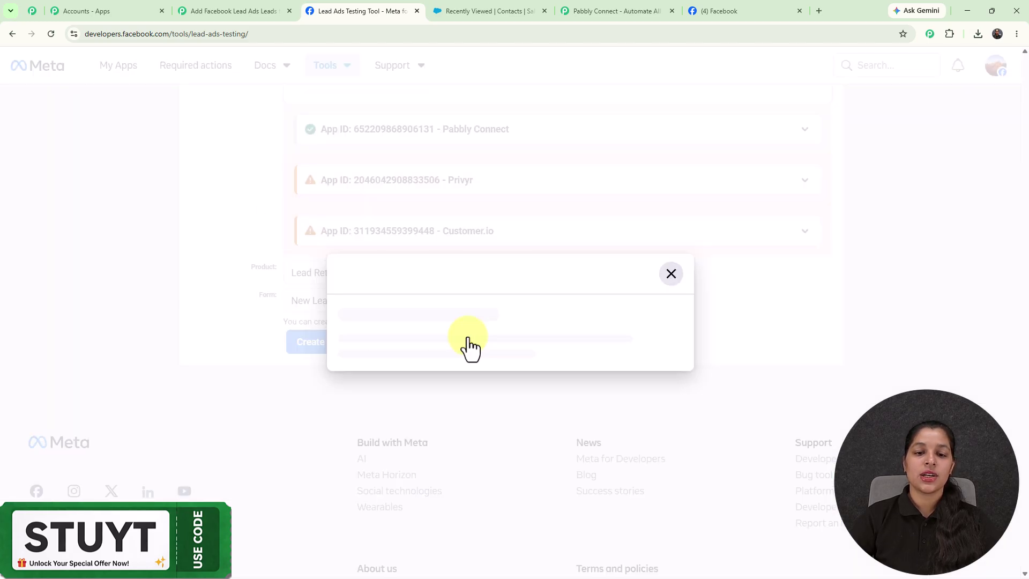
pyautogui.scroll(-3, 471, 336)
pyautogui.click(403, 238)
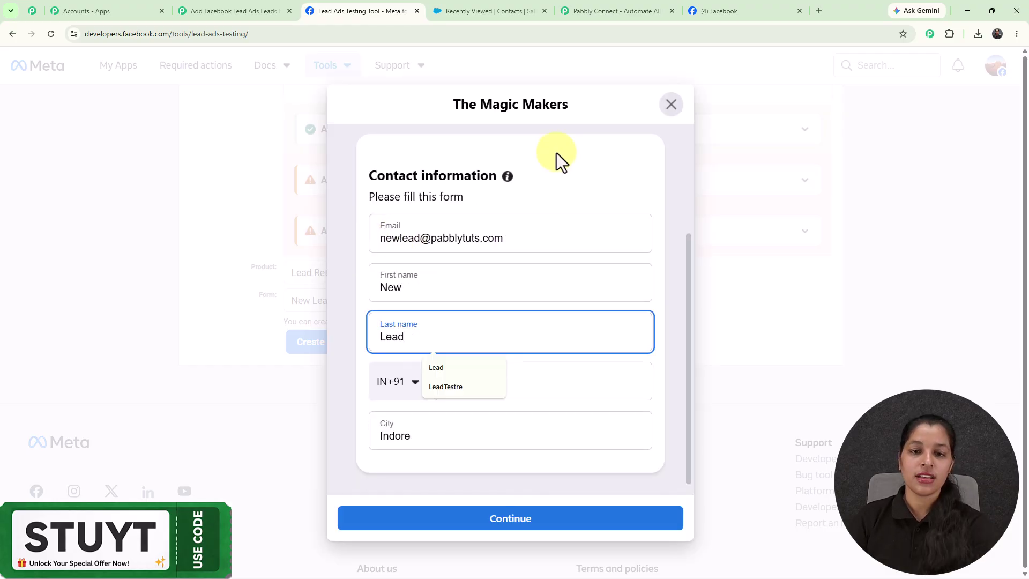
pyautogui.click(533, 191)
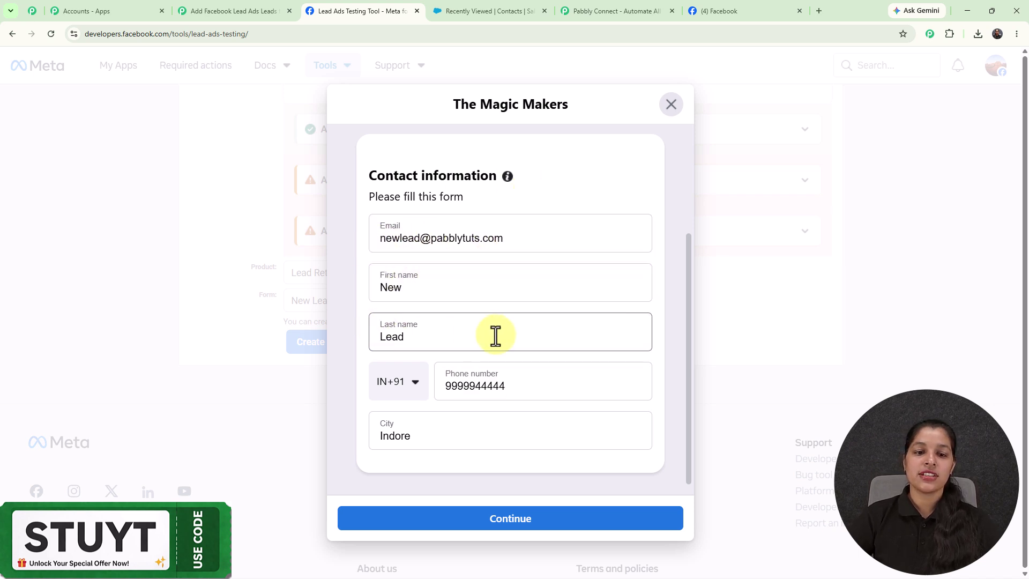
# Step: Continue through the form and submit the sample lead's responses
pyautogui.click(527, 528)
pyautogui.click(529, 455)
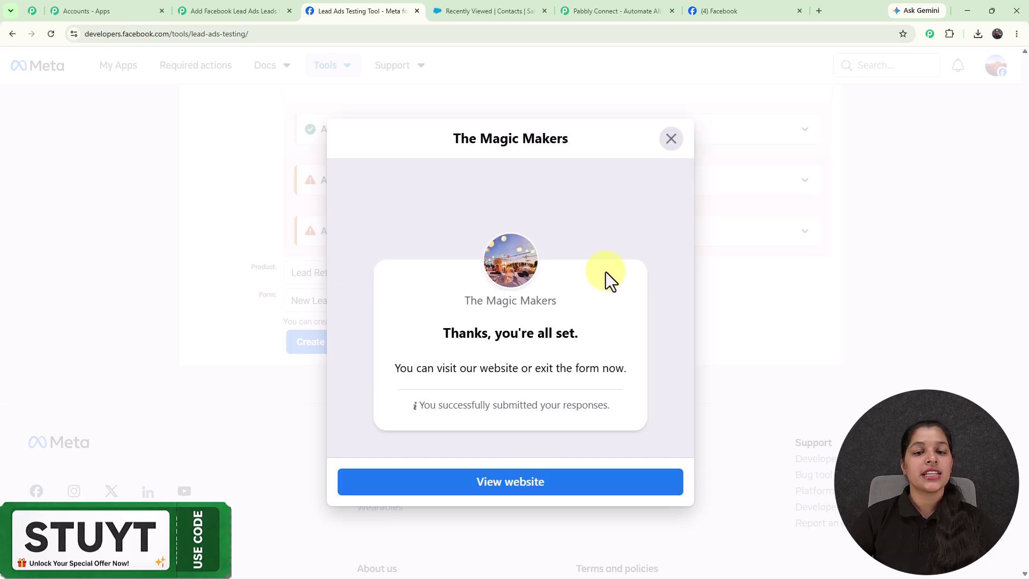
pyautogui.scroll(-1, 589, 263)
pyautogui.scroll(1, 489, 253)
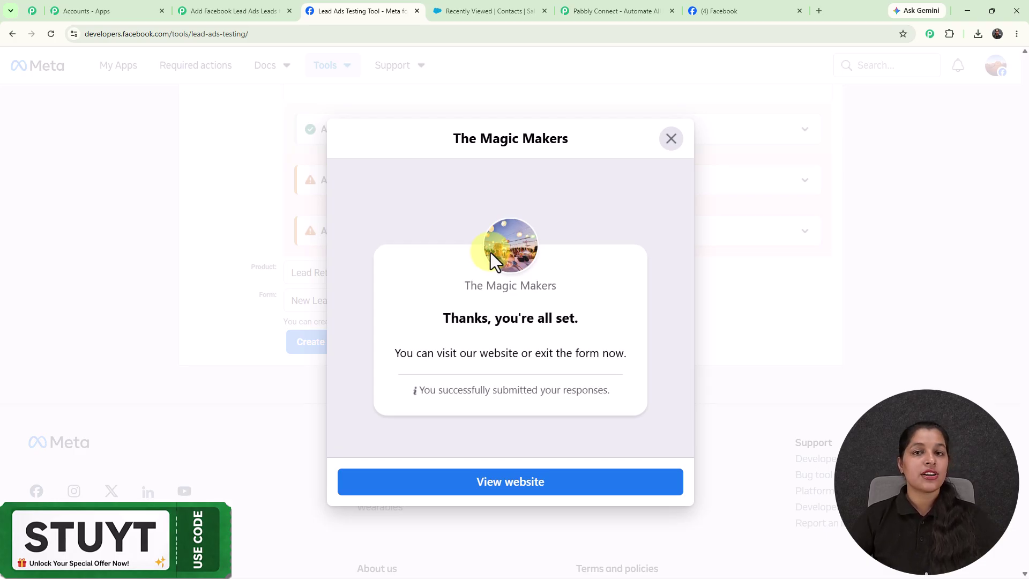
# Step: Switch back to the Pabbly Connect workflow, check the lead data in the trigger's received response, and close the trigger setup
pyautogui.click(233, 14)
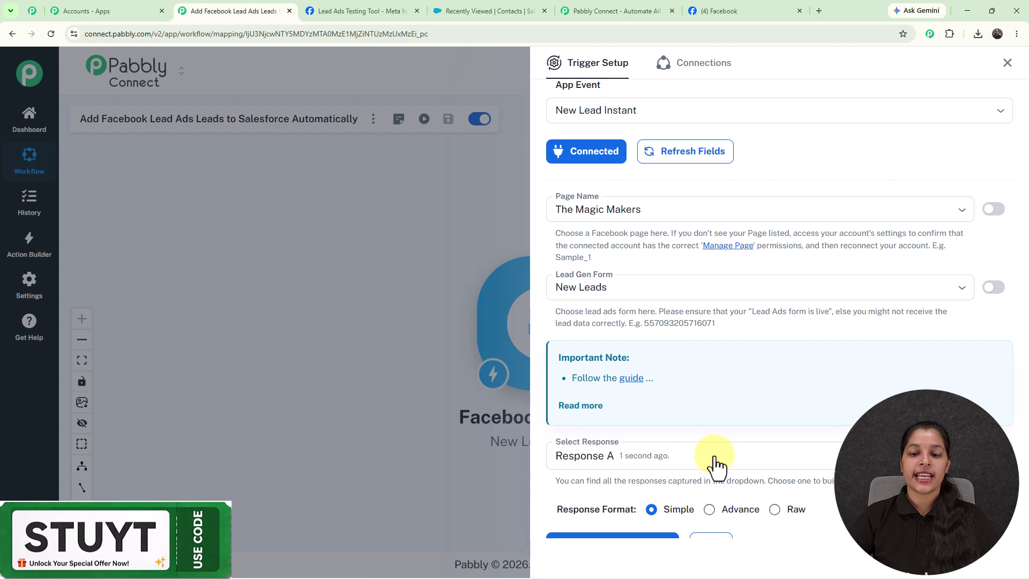
pyautogui.scroll(-4, 688, 336)
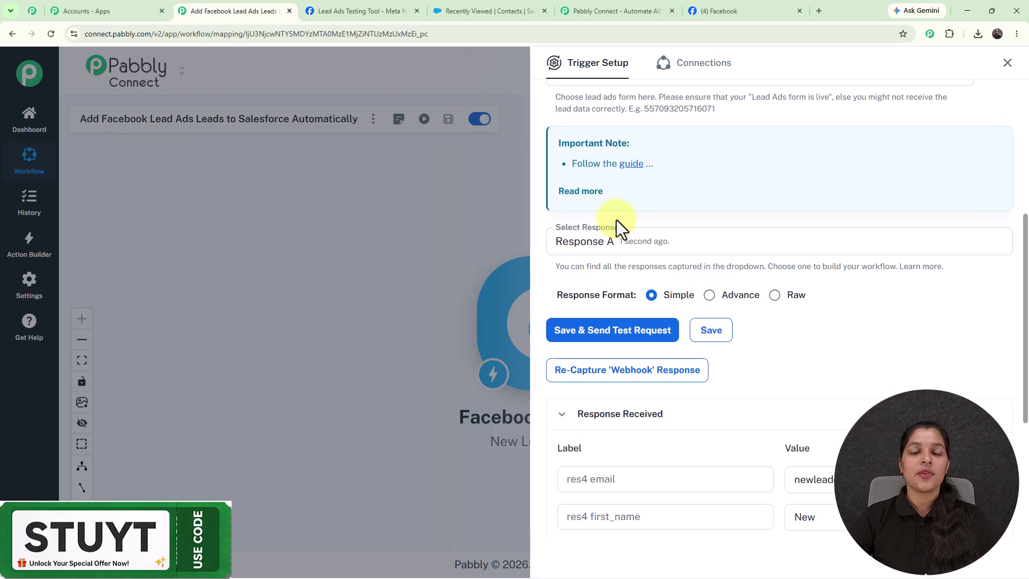
pyautogui.scroll(-5, 866, 209)
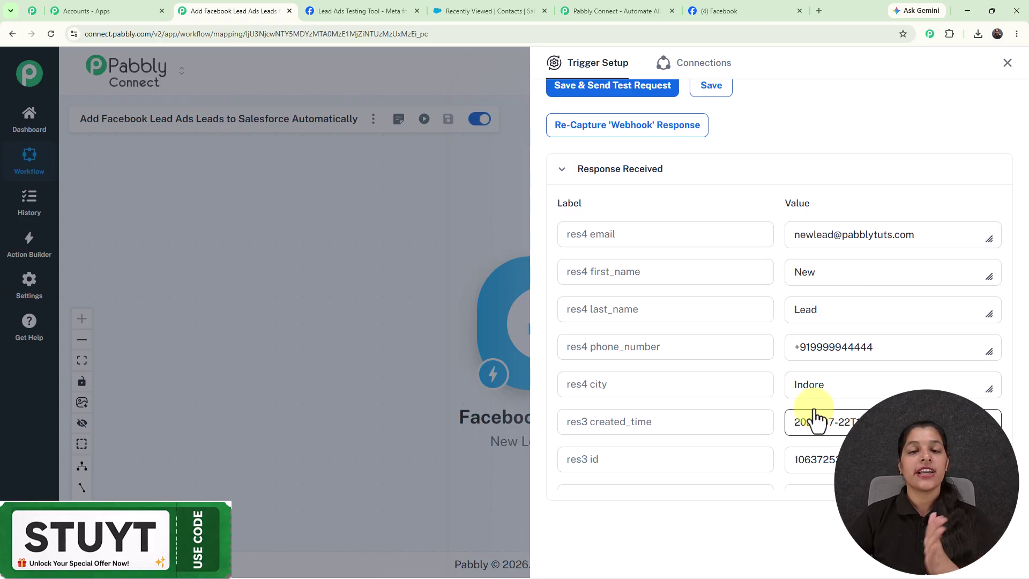
pyautogui.click(1009, 60)
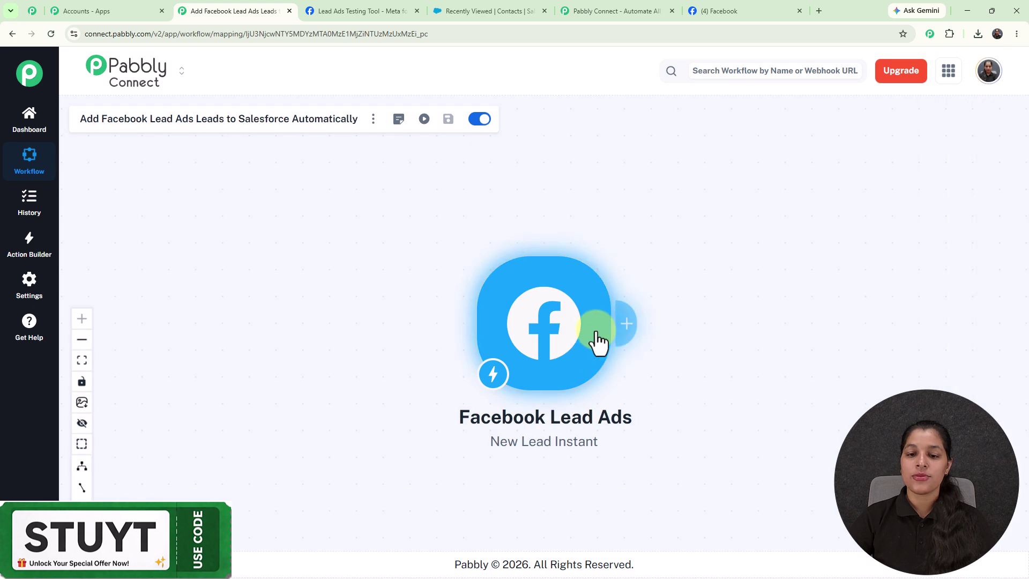
# Step: Add an action step after the Facebook Lead Ads trigger using Salesforce with the Create Contact event
pyautogui.click(415, 309)
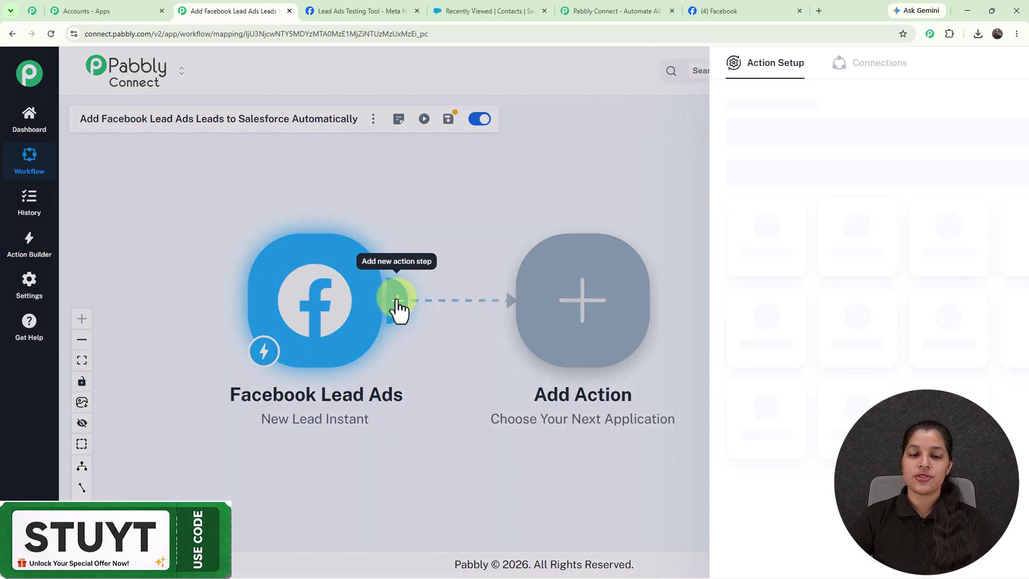
pyautogui.click(579, 129)
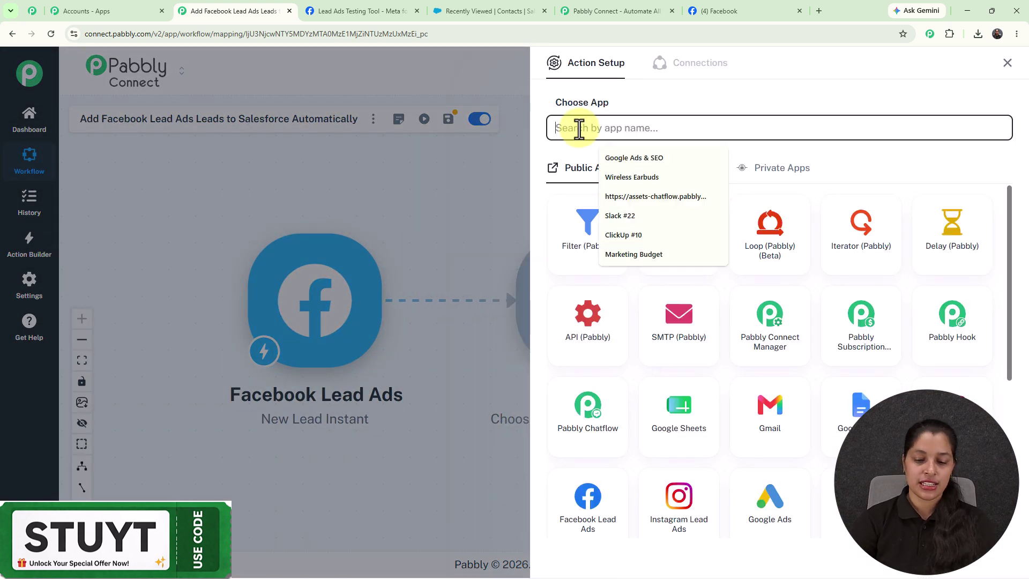
pyautogui.write('sales')
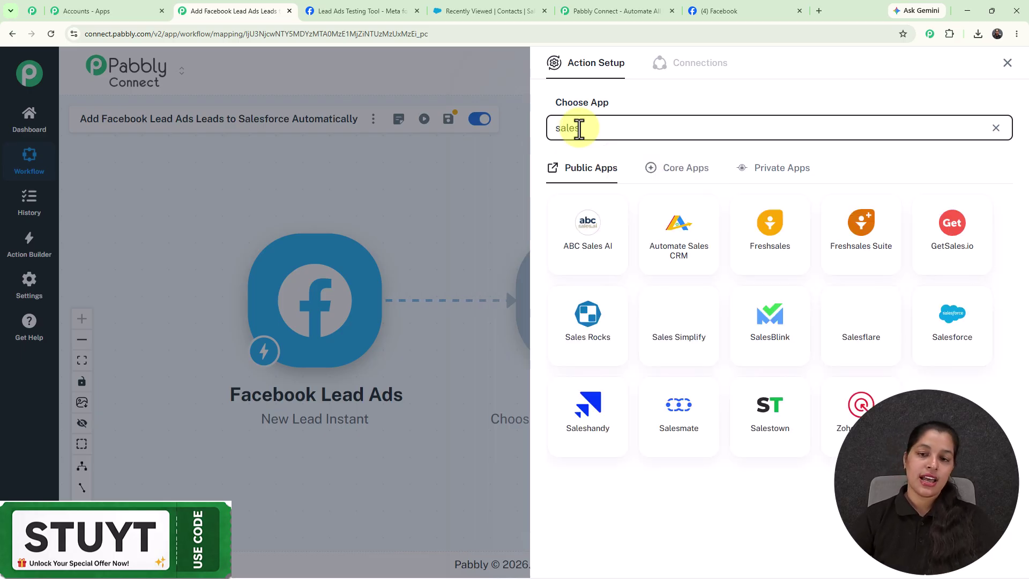
pyautogui.click(934, 346)
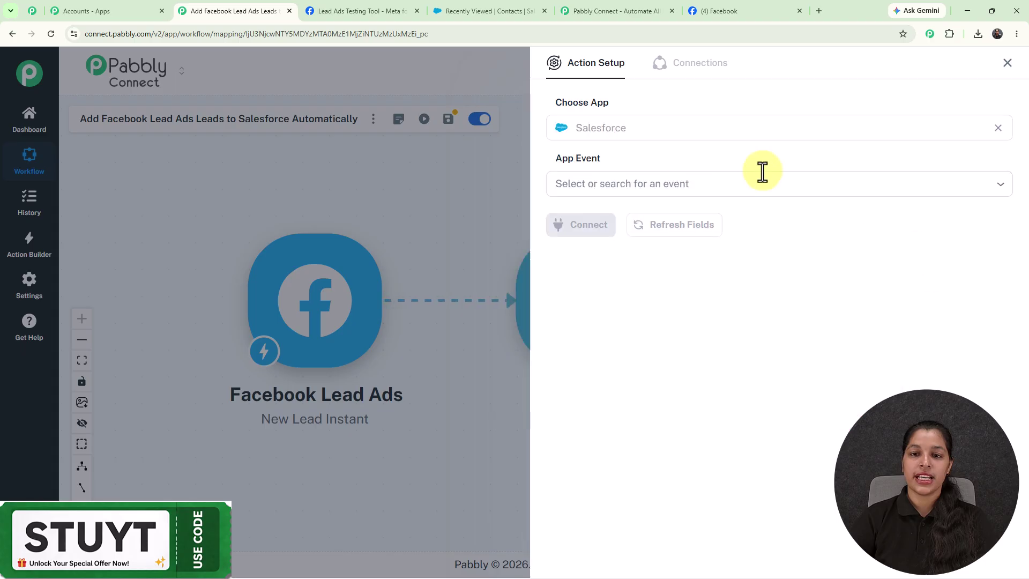
pyautogui.click(604, 184)
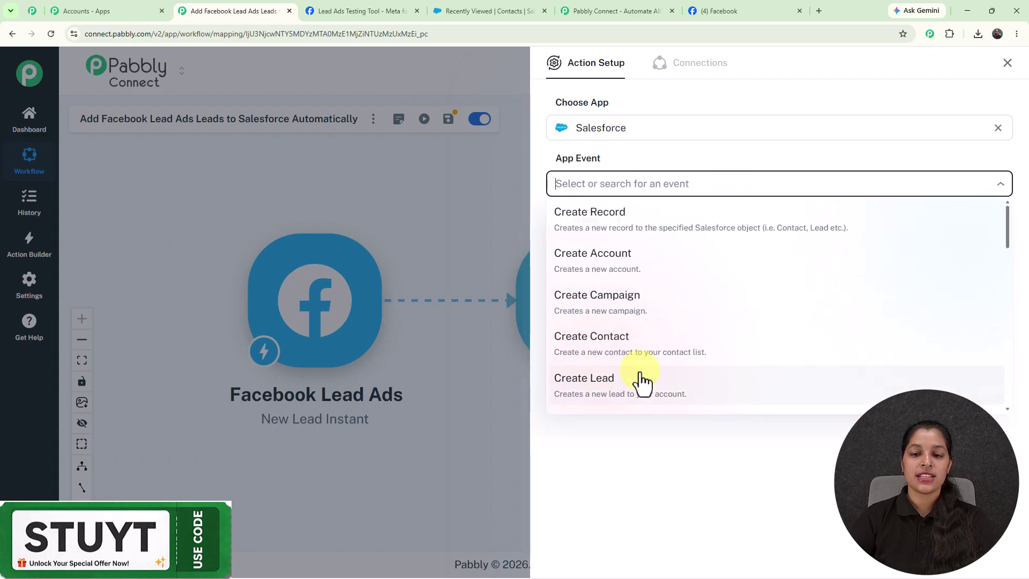
pyautogui.click(640, 349)
# Step: Connect the action to Salesforce through a new connection named Salesforce #31 and allow the requested account access
pyautogui.click(581, 225)
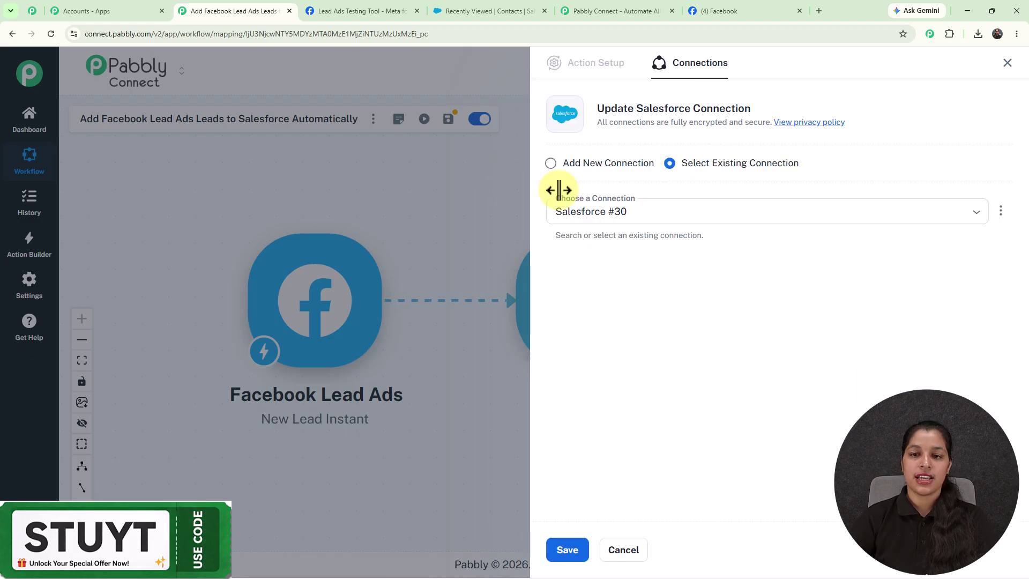
pyautogui.click(551, 163)
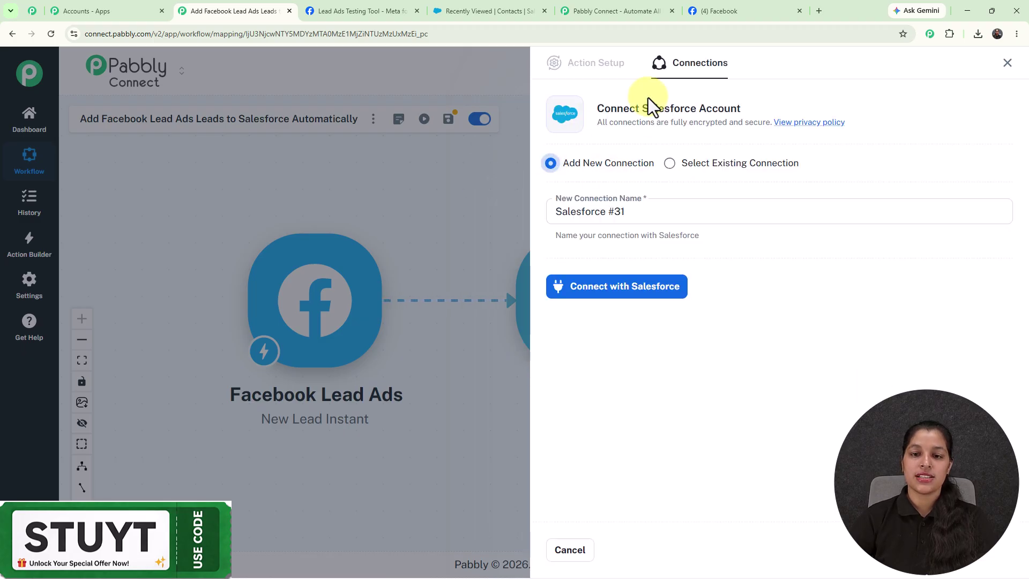
pyautogui.click(604, 302)
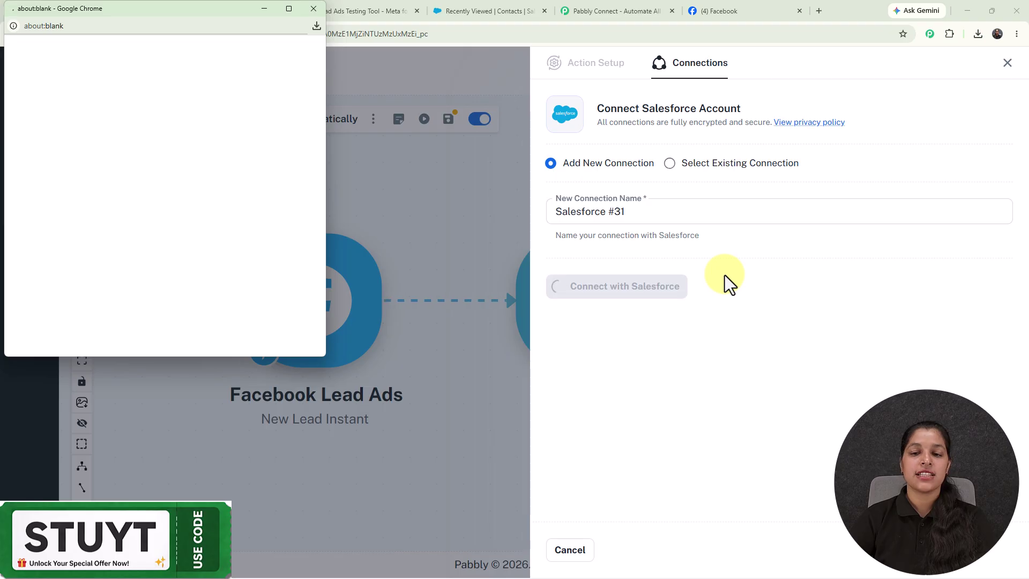
pyautogui.scroll(-3, 265, 189)
pyautogui.scroll(-10, 258, 194)
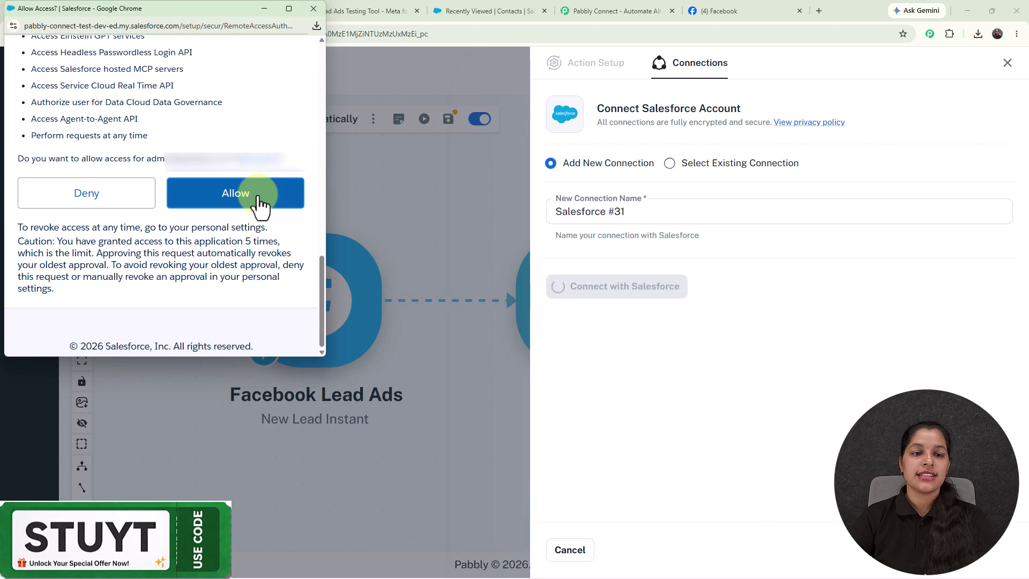
pyautogui.click(259, 203)
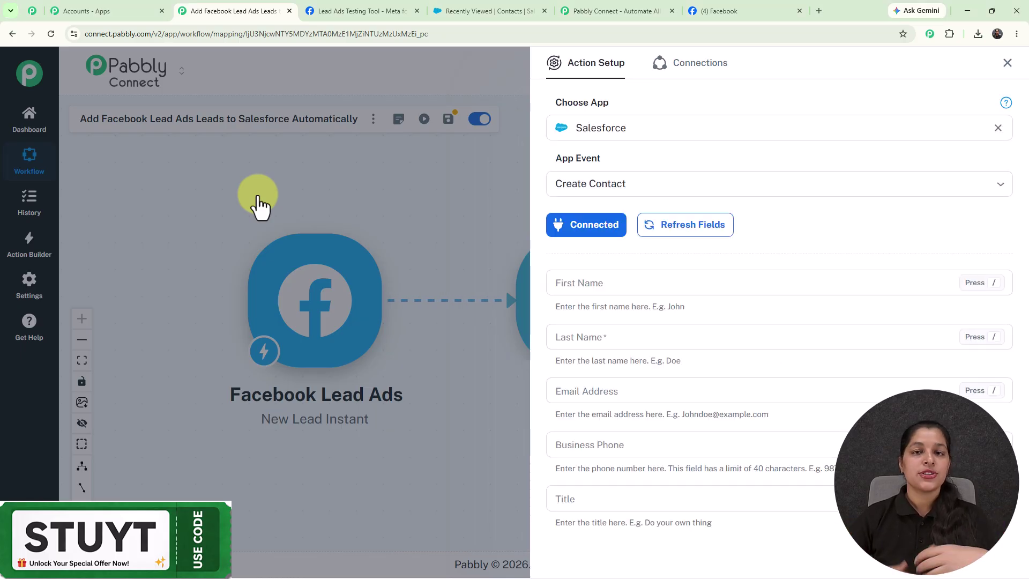
# Step: Review the Create Contact fields and map First Name to the lead's res4 first_name value
pyautogui.scroll(-6, 660, 298)
pyautogui.scroll(4, 660, 300)
pyautogui.scroll(5, 659, 299)
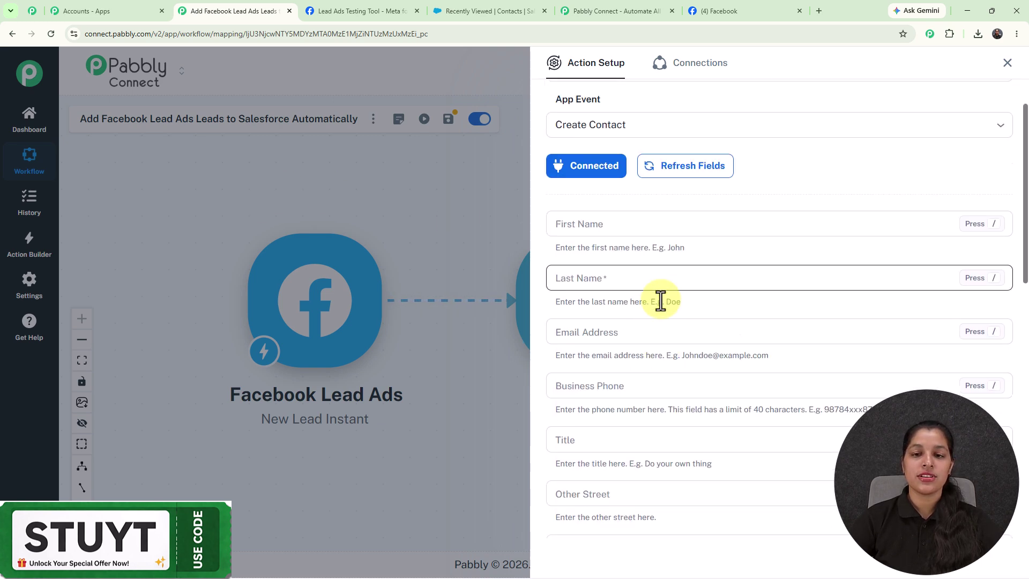
pyautogui.click(600, 281)
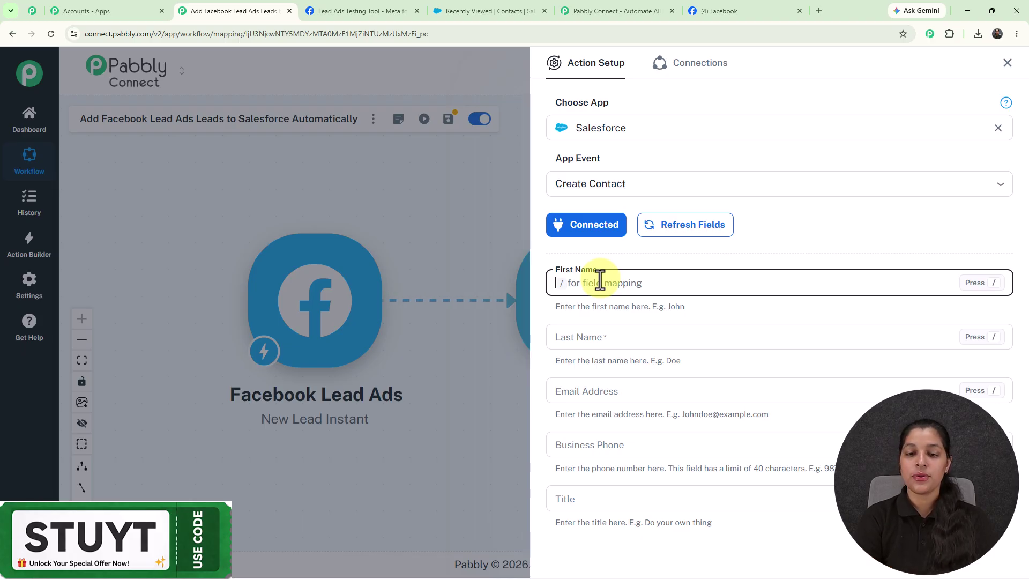
pyautogui.write('/')
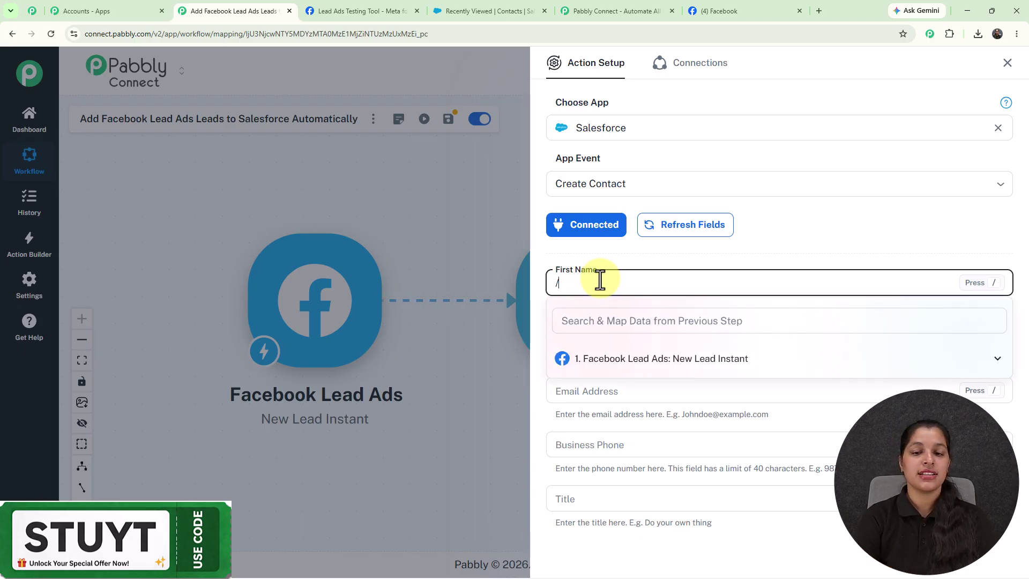
pyautogui.click(706, 369)
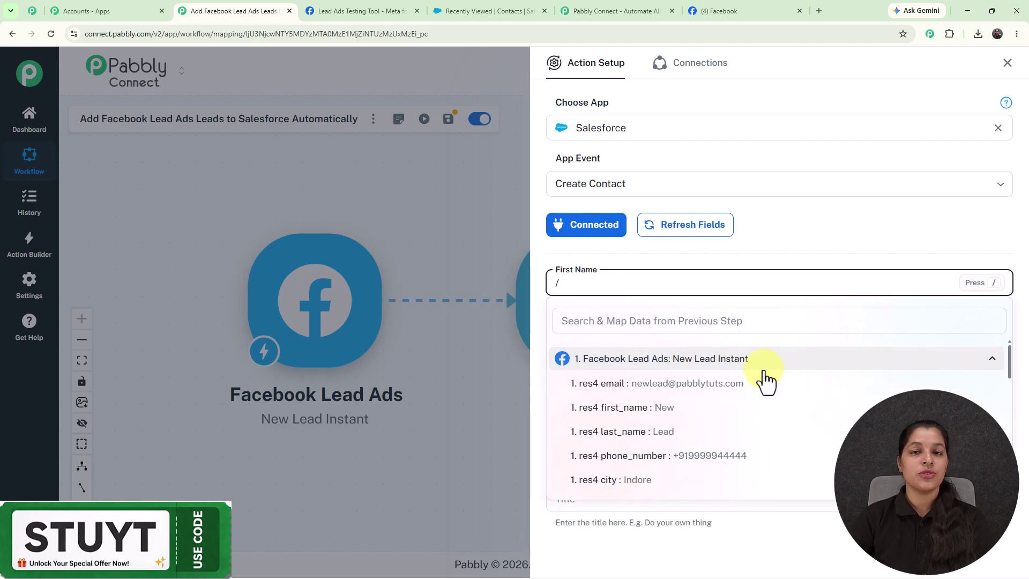
pyautogui.scroll(-2, 683, 402)
pyautogui.scroll(2, 684, 402)
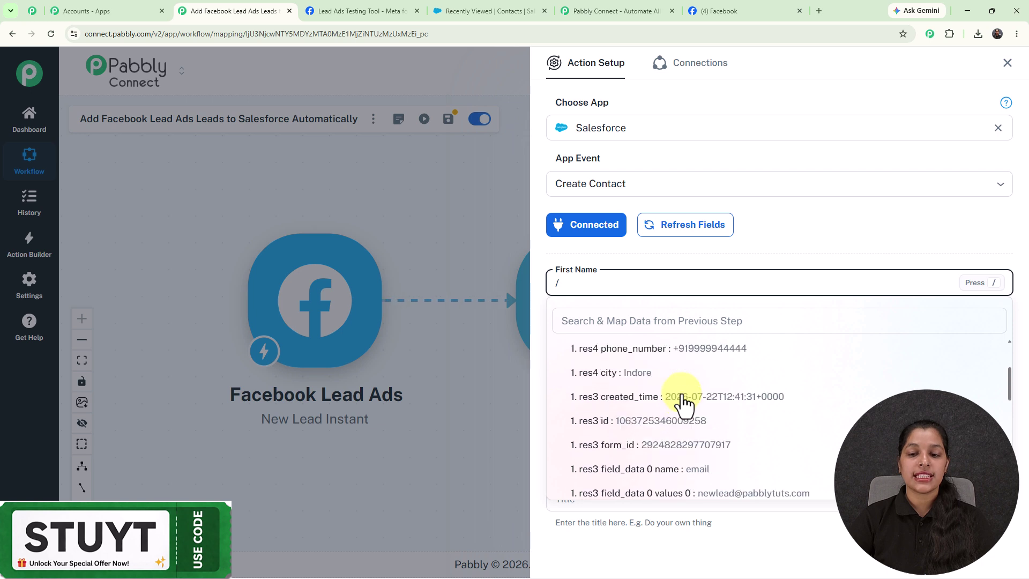
pyautogui.scroll(1, 685, 403)
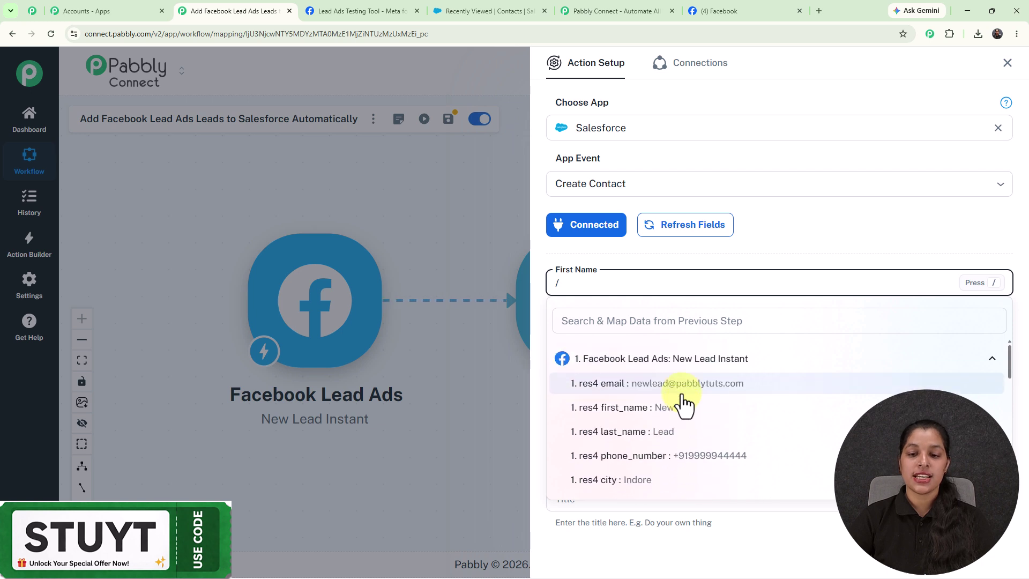
pyautogui.click(651, 408)
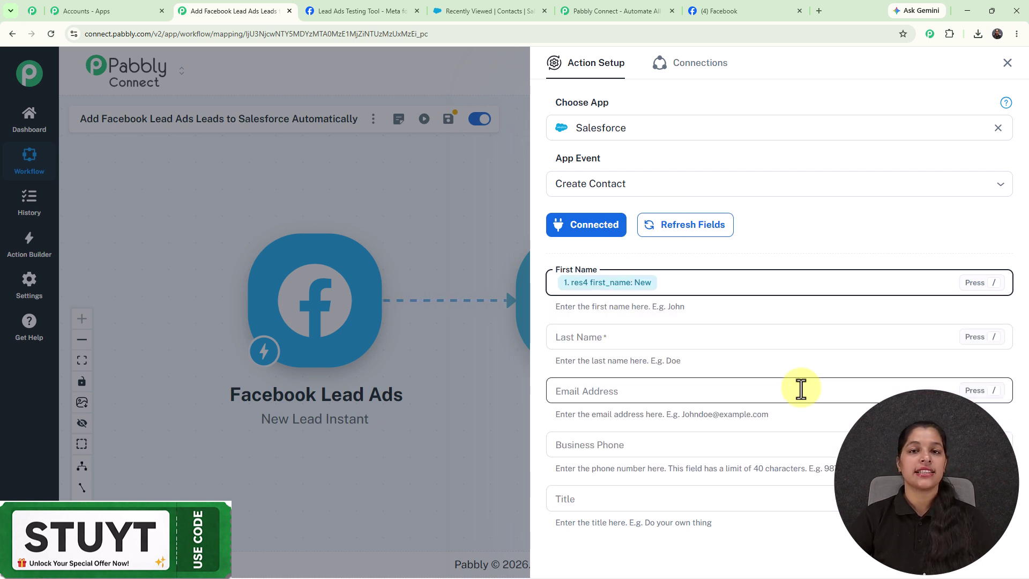
# Step: Map Last Name to the lead's res4 last_name and Email Address to its res4 email value
pyautogui.click(634, 338)
pyautogui.write('/')
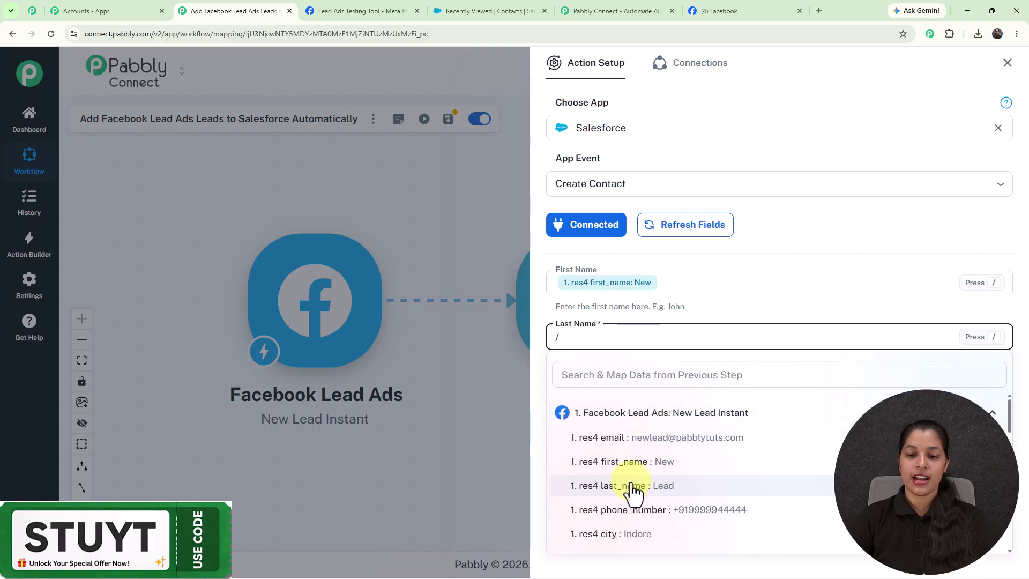
pyautogui.click(632, 485)
pyautogui.scroll(-4, 660, 405)
pyautogui.click(612, 177)
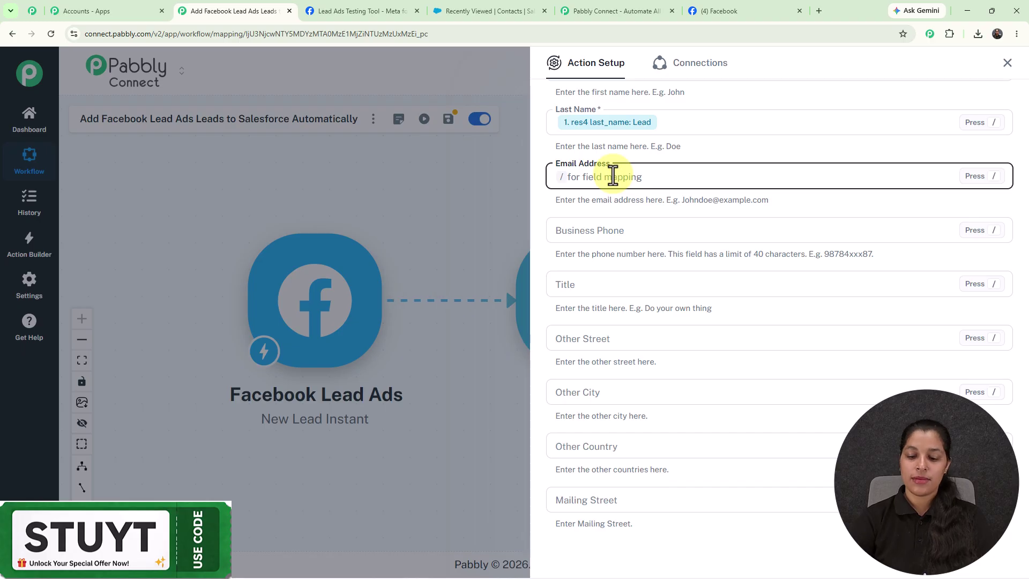
pyautogui.write('/')
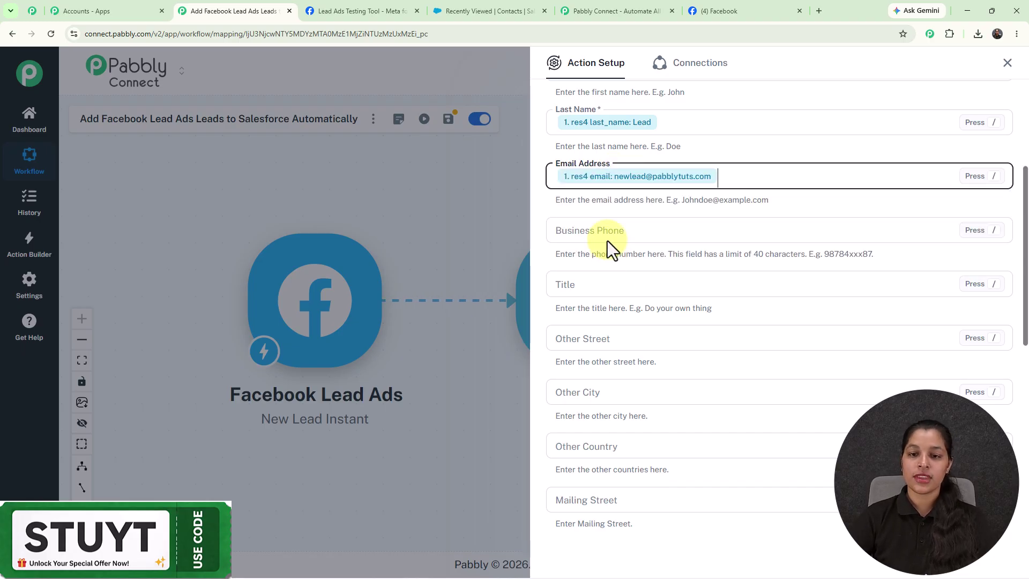
# Step: Map Business Phone to the lead's res4 phone_number value
pyautogui.click(605, 234)
pyautogui.write('/')
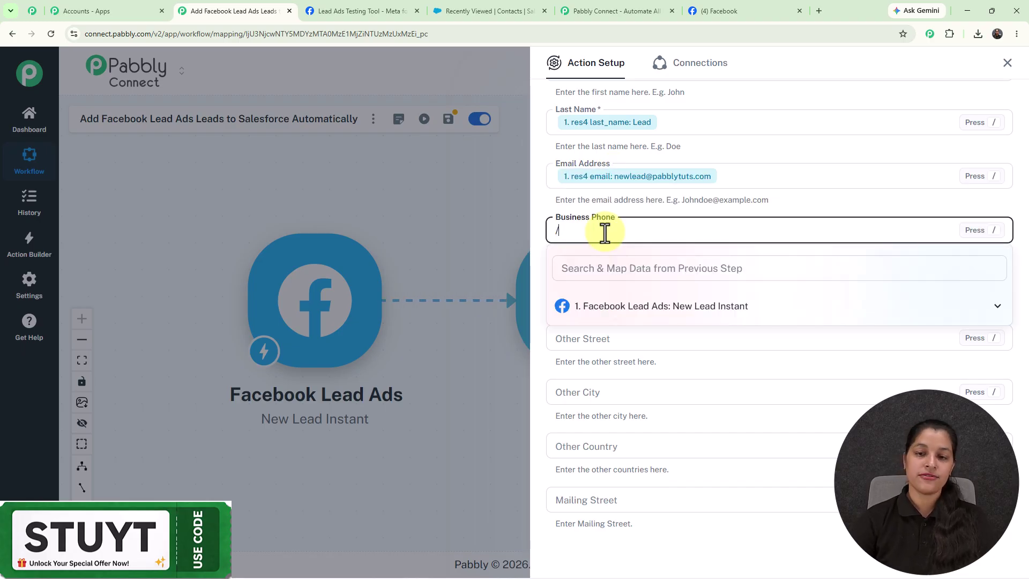
pyautogui.click(616, 306)
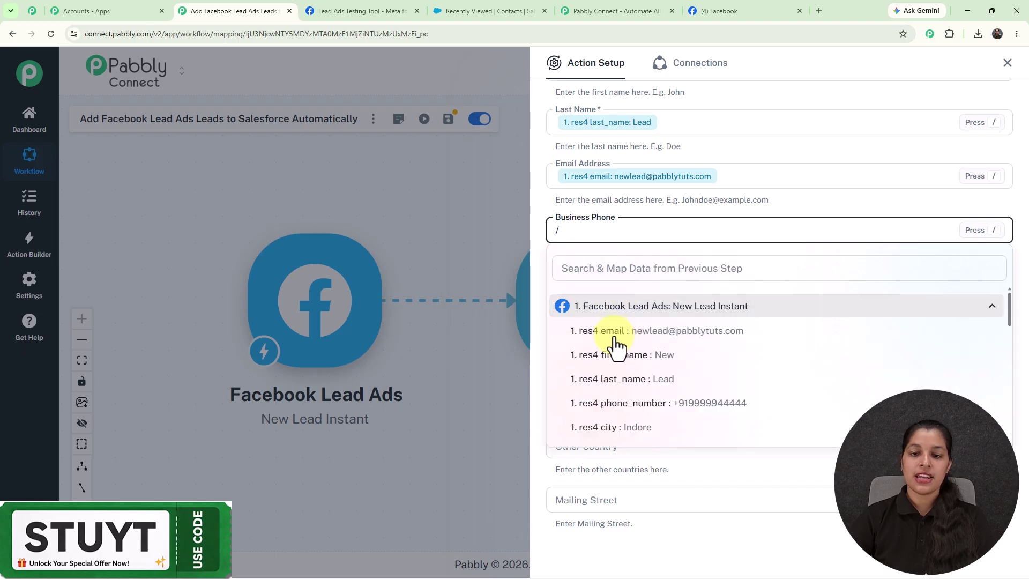
pyautogui.click(616, 404)
# Step: Check the mapped contact fields, then save the Salesforce action and send a test request
pyautogui.scroll(1, 622, 151)
pyautogui.scroll(3, 622, 152)
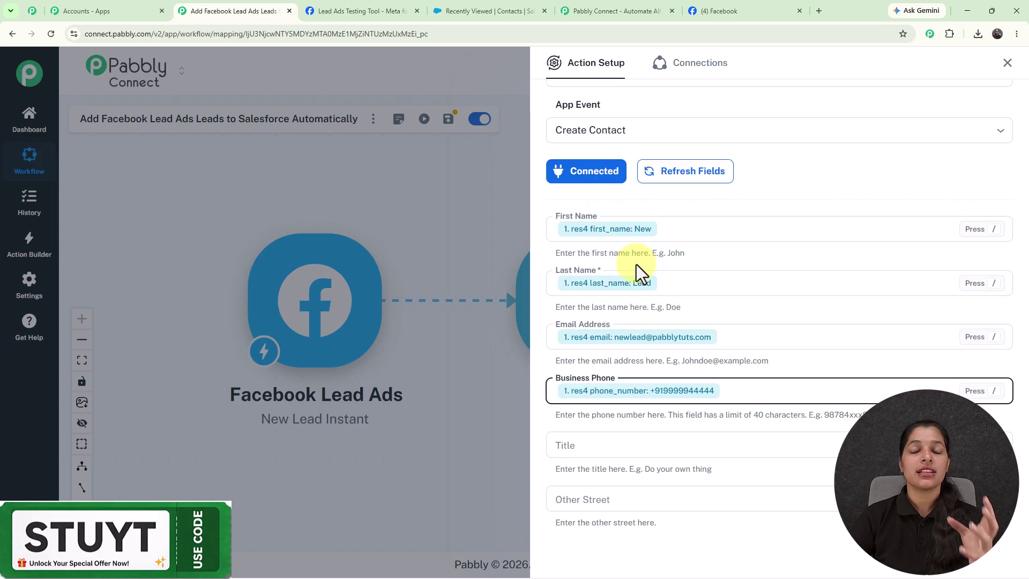
pyautogui.scroll(-10, 710, 300)
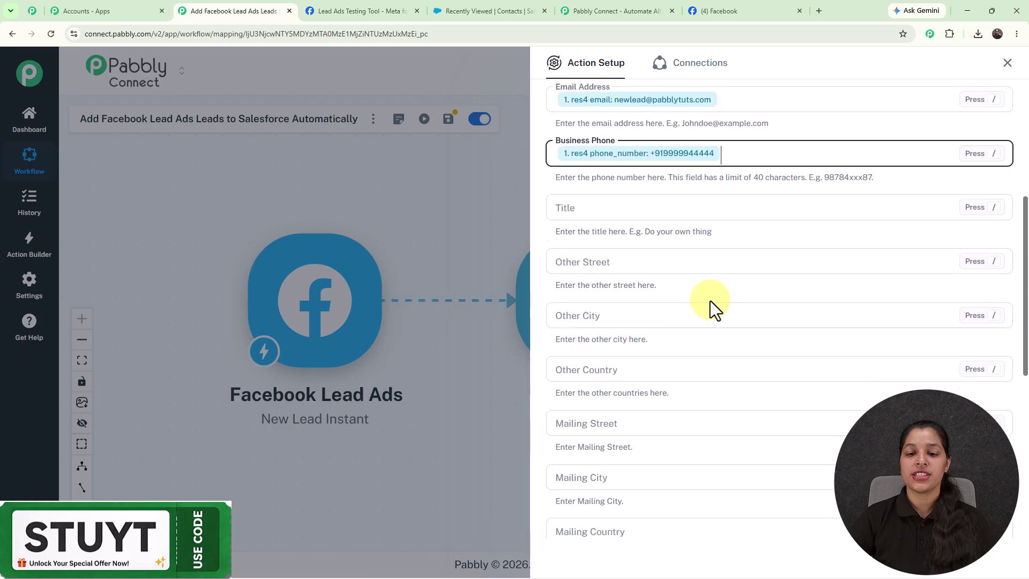
pyautogui.click(628, 490)
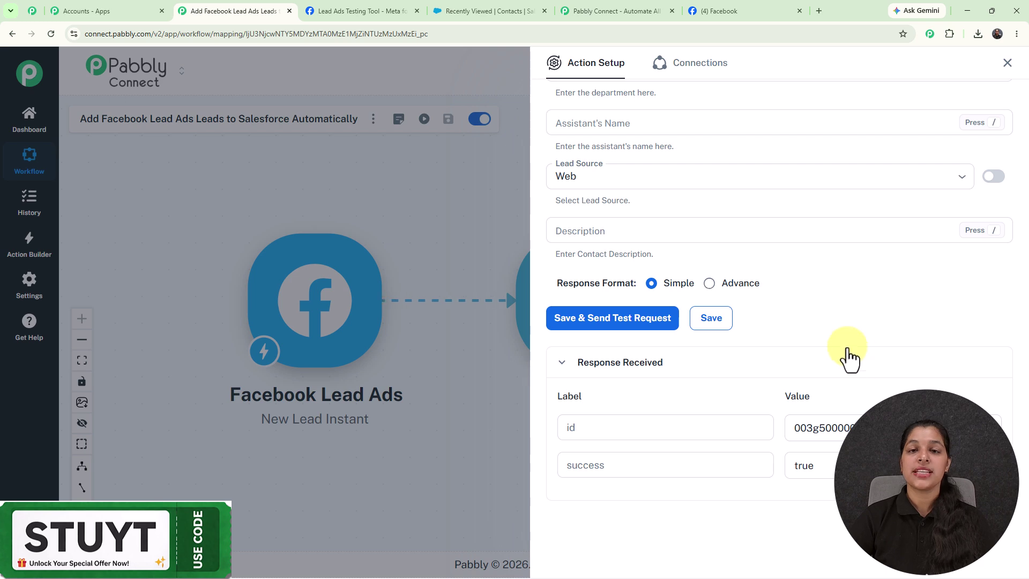
# Step: Switch to Salesforce and reload the Recently Viewed contacts list to check for the new contact
pyautogui.click(470, 7)
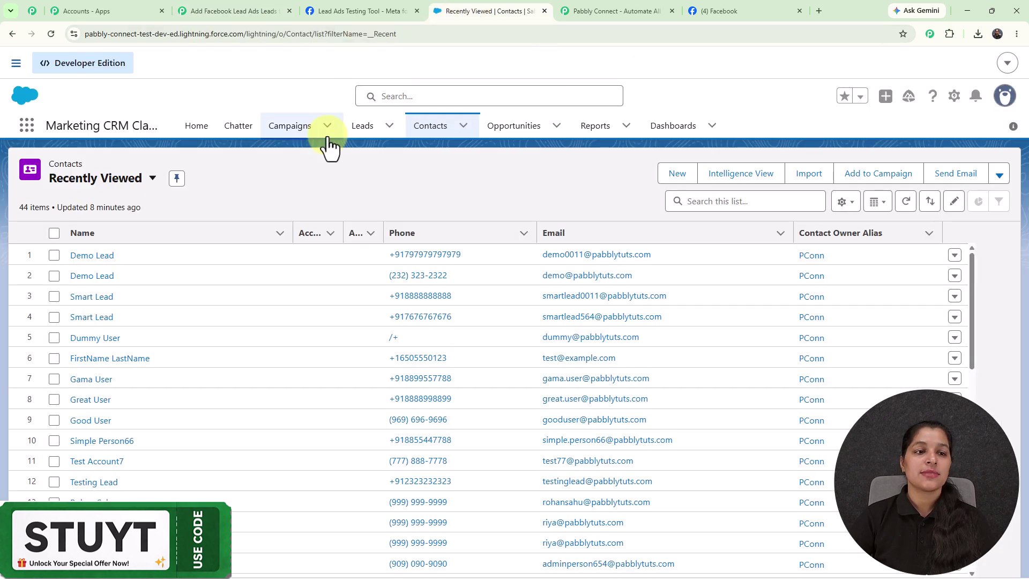
pyautogui.click(52, 34)
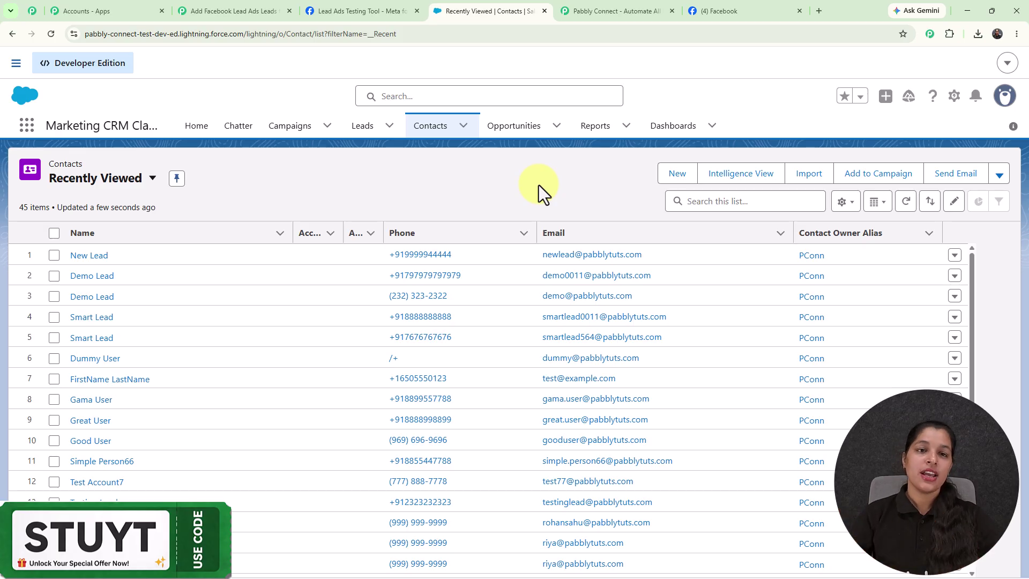
# Step: Return to the Pabbly Connect workflow and close the Salesforce action setup to show the whole workflow
pyautogui.click(252, 11)
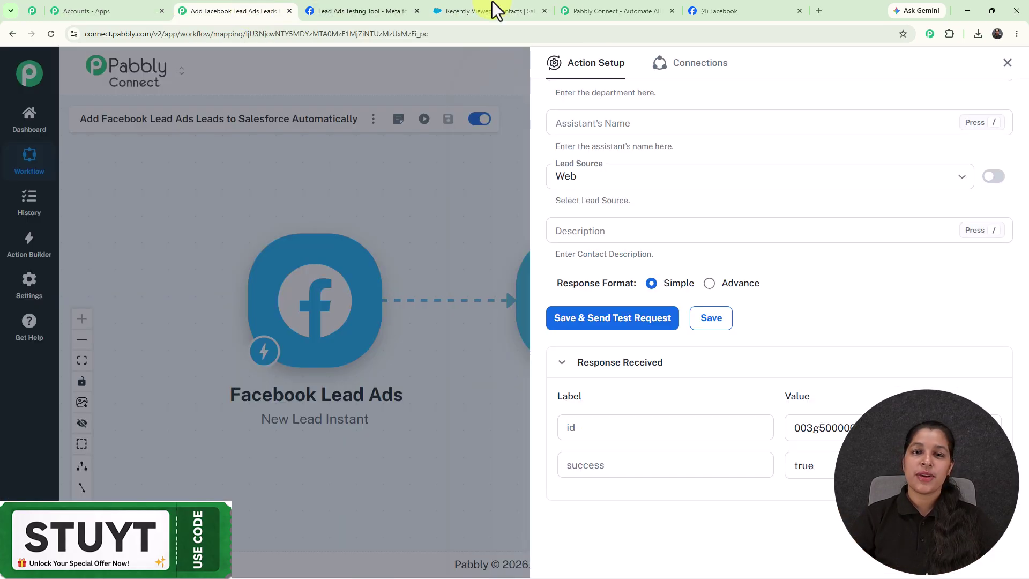
pyautogui.click(1007, 62)
pyautogui.moveTo(471, 214); pyautogui.dragTo(579, 214)
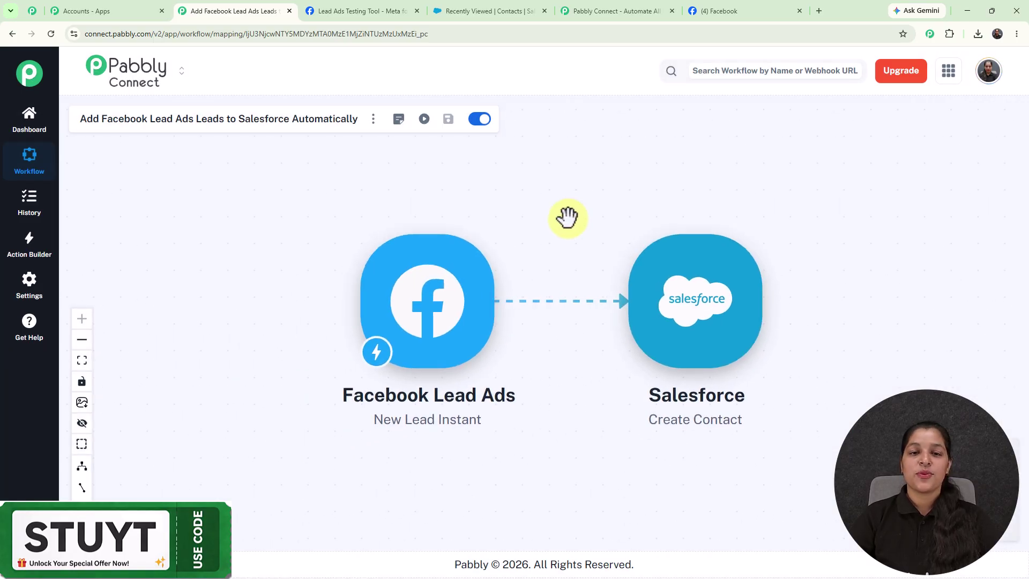